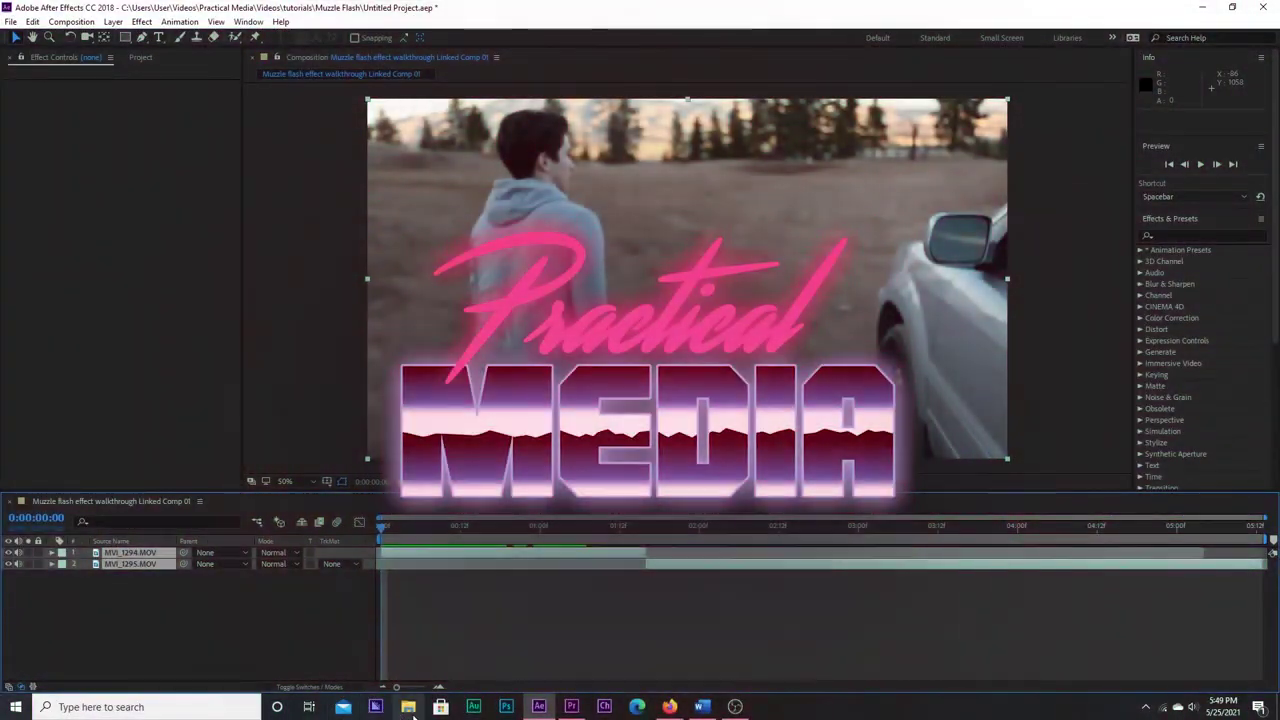
Step: Switch to File Explorer and browse through This PC > Videos > Practical Media to its Videos folder
{"action": "left_click", "coordinate": [410, 710]}
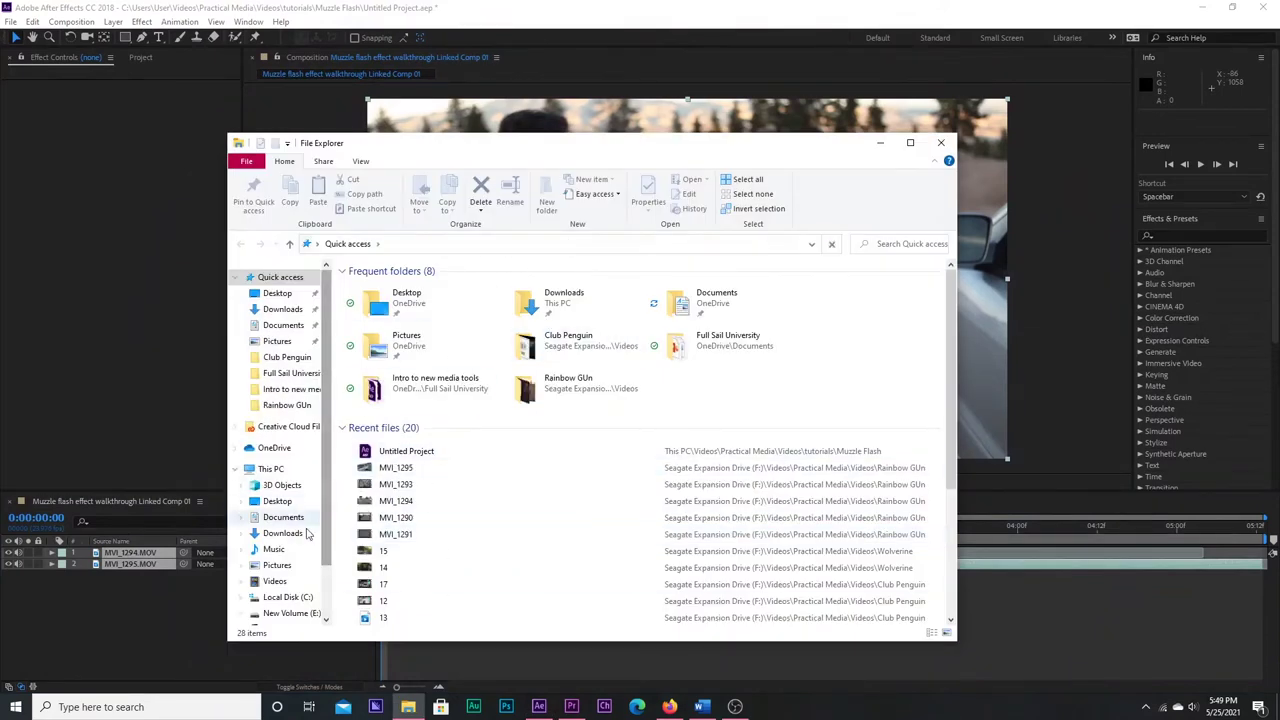
{"action": "scroll", "coordinate": [308, 535], "scroll_direction": "down", "scroll_amount": 2}
{"action": "left_click", "coordinate": [274, 522]}
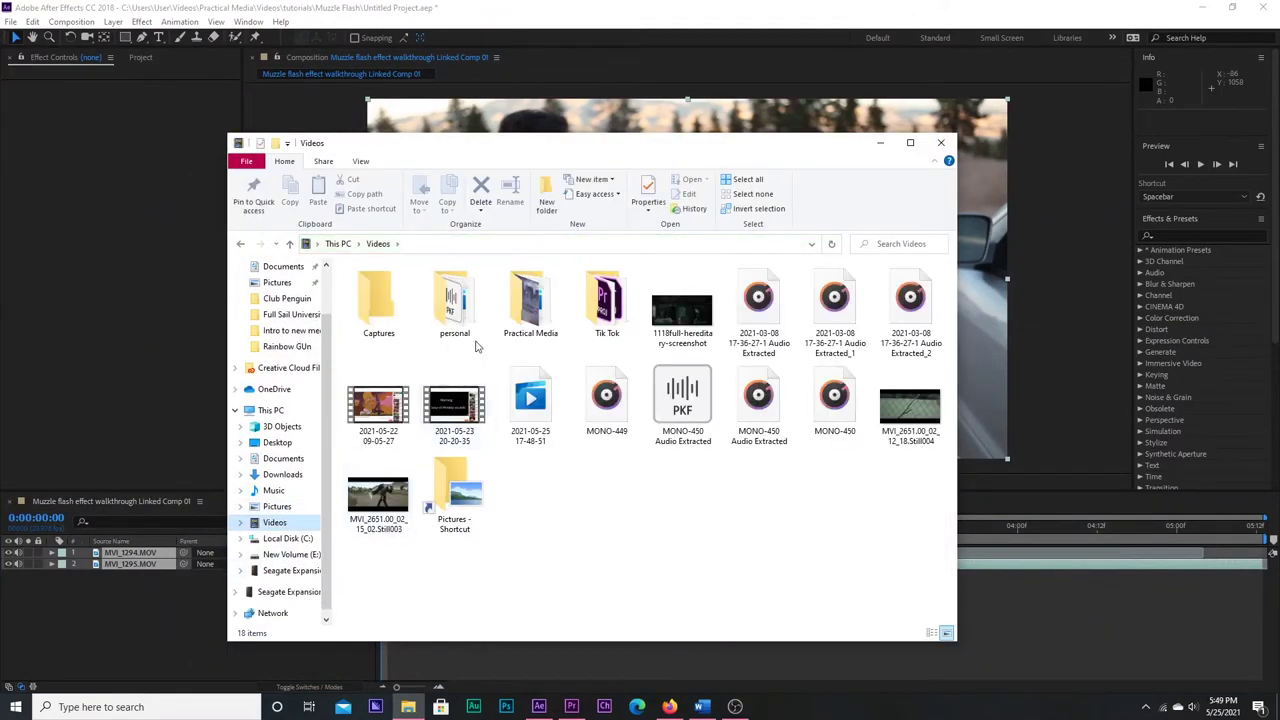
{"action": "double_click", "coordinate": [533, 302]}
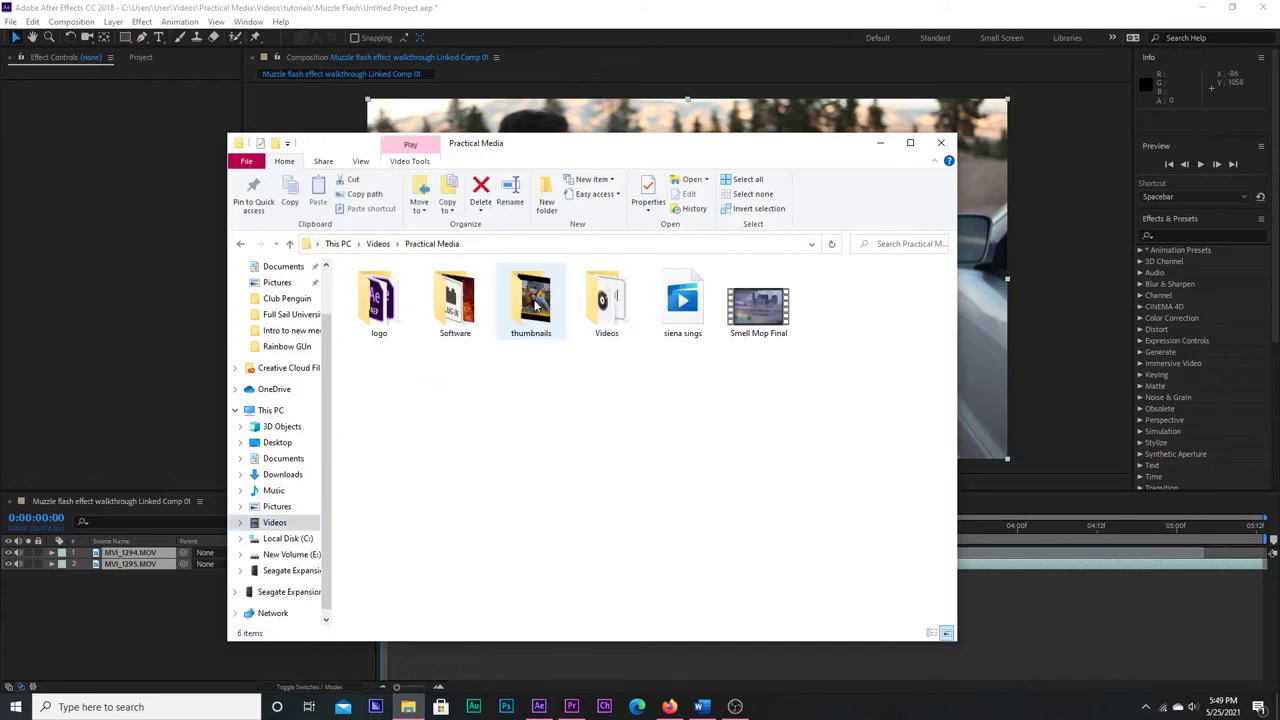
{"action": "double_click", "coordinate": [609, 315]}
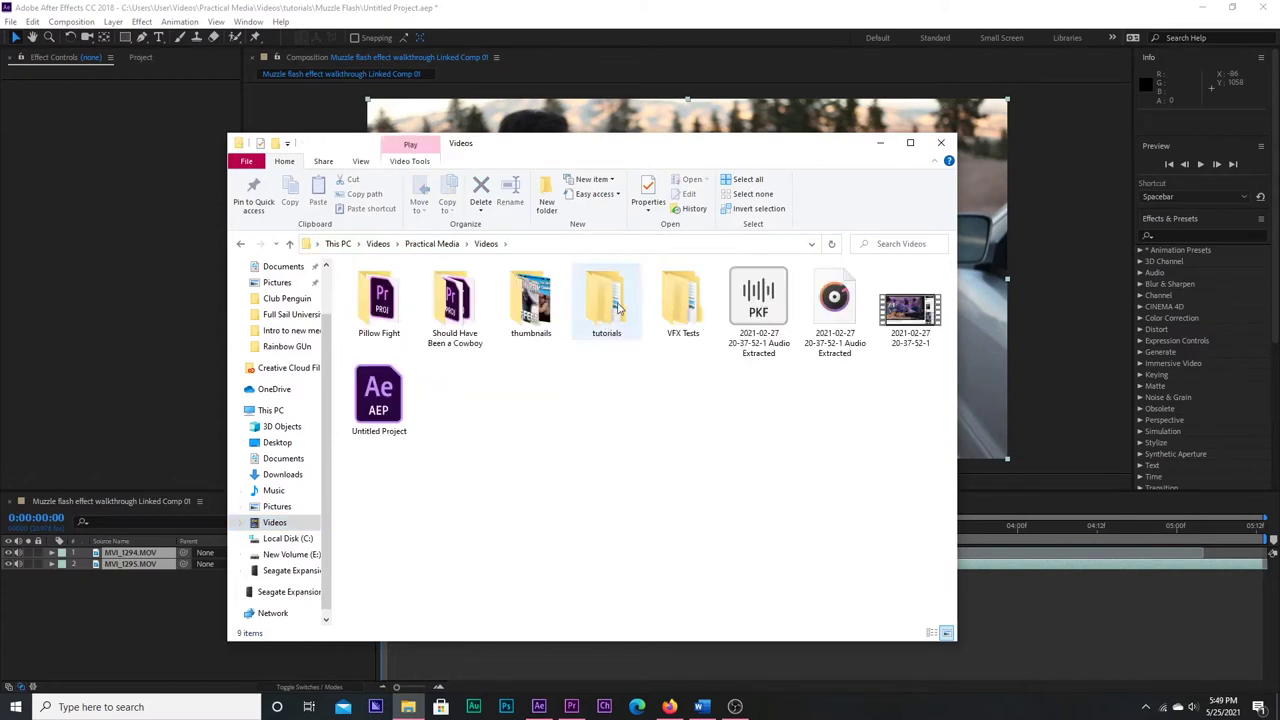
Step: Browse the Seagate Expansion Drive (F:) through its Videos folder into the Practical Media folder
{"action": "left_click", "coordinate": [298, 576]}
{"action": "double_click", "coordinate": [380, 301]}
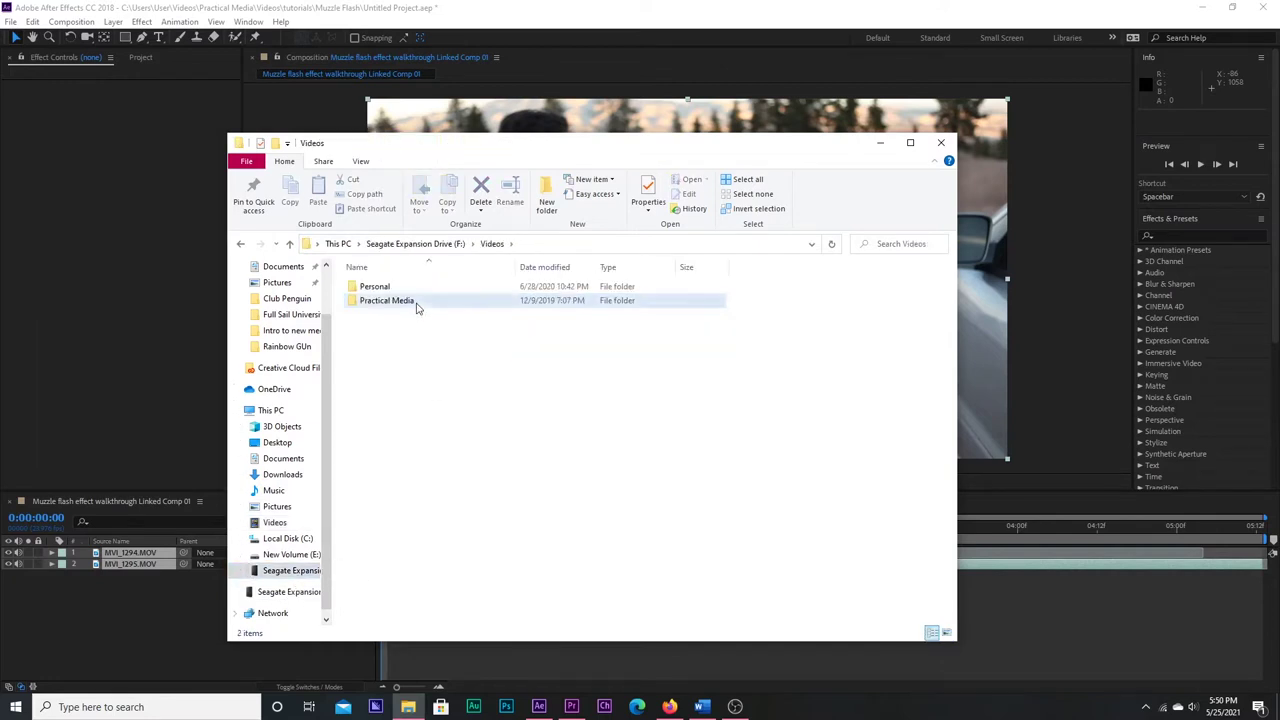
{"action": "double_click", "coordinate": [417, 306]}
{"action": "double_click", "coordinate": [413, 307]}
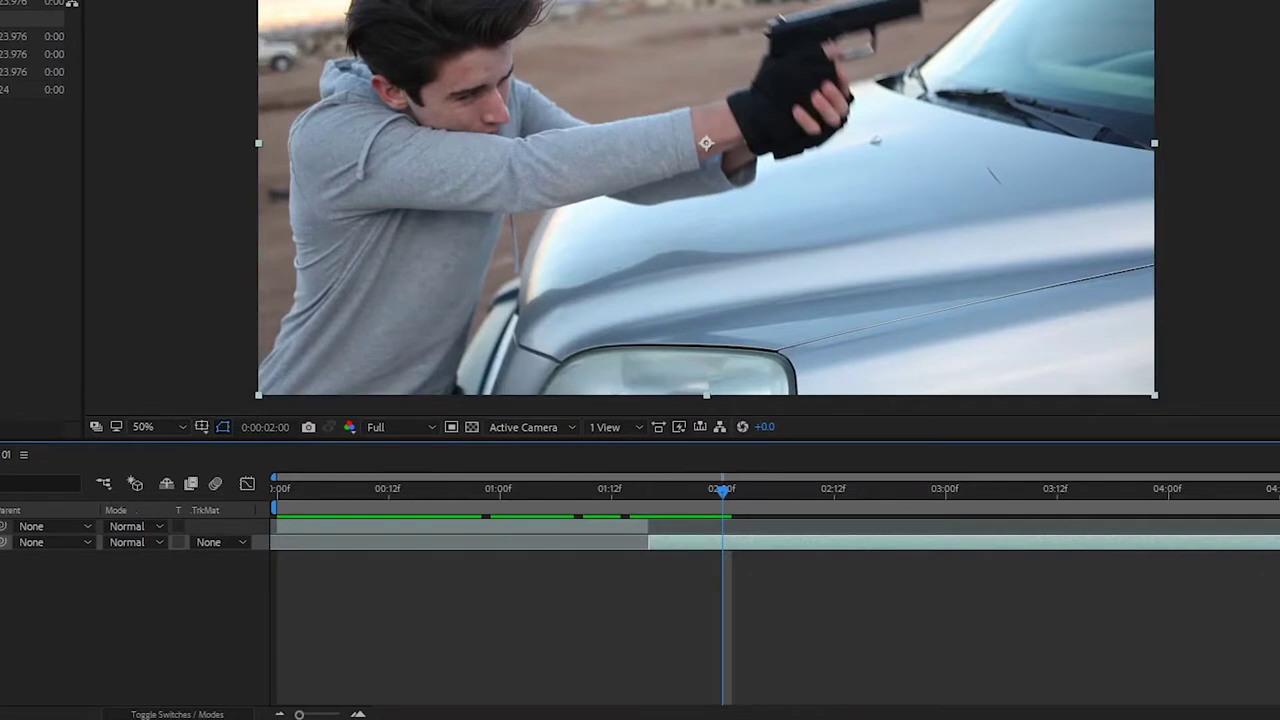
Step: Split the MVI_1295.MOV layer at 0:00:02:00 and trim the opening frames off the second part without leaving a gap
{"action": "key", "text": "ctrl+shift+d"}
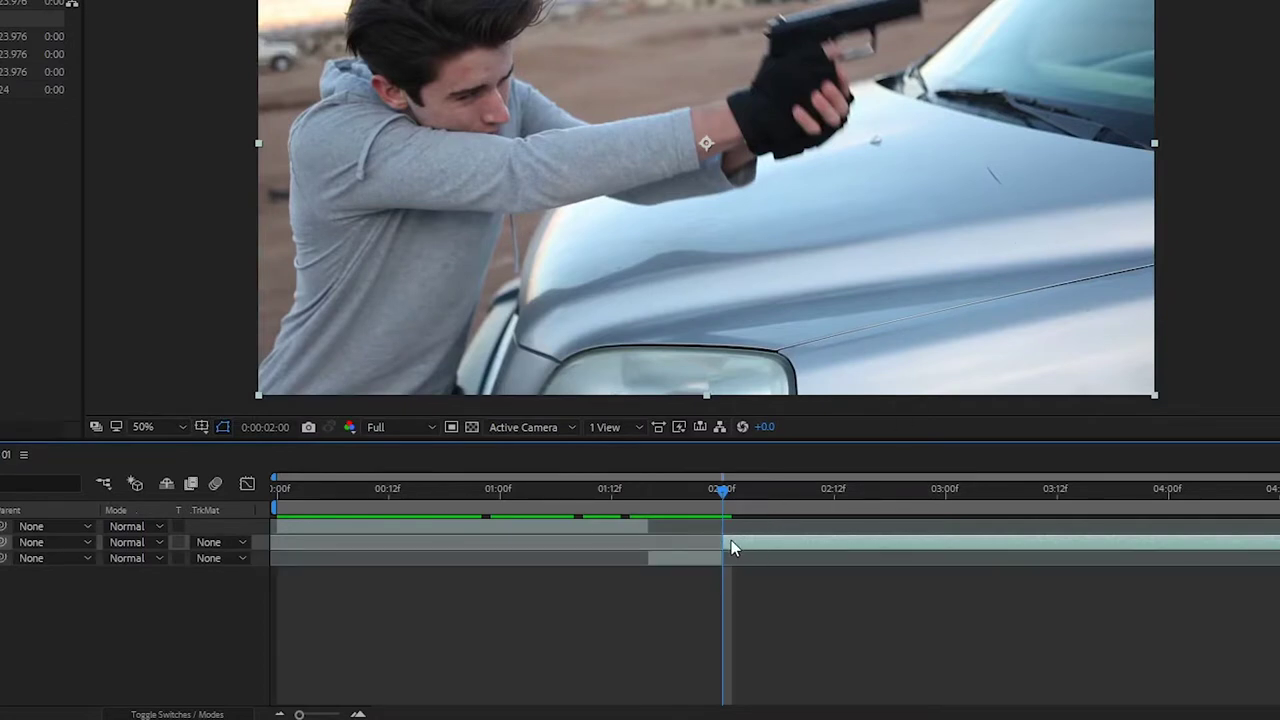
{"action": "left_click_drag", "start_coordinate": [726, 542], "coordinate": [757, 542]}
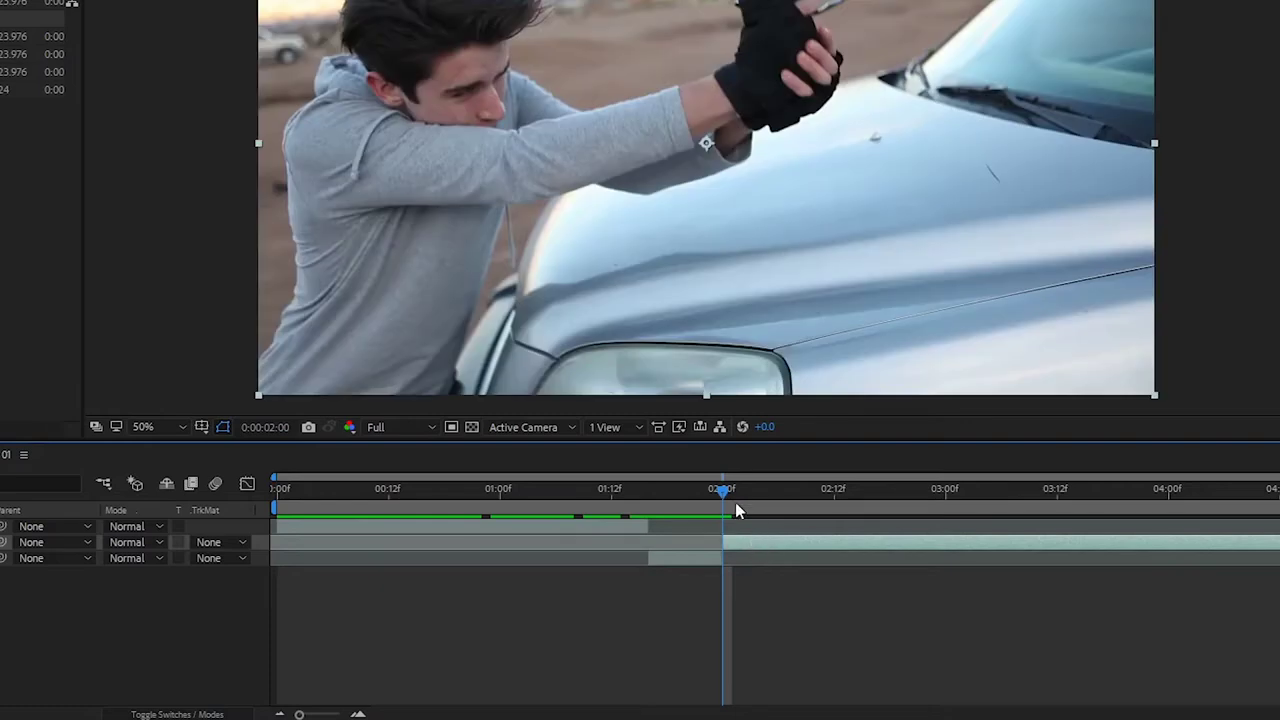
{"action": "left_click_drag", "start_coordinate": [714, 492], "coordinate": [638, 511]}
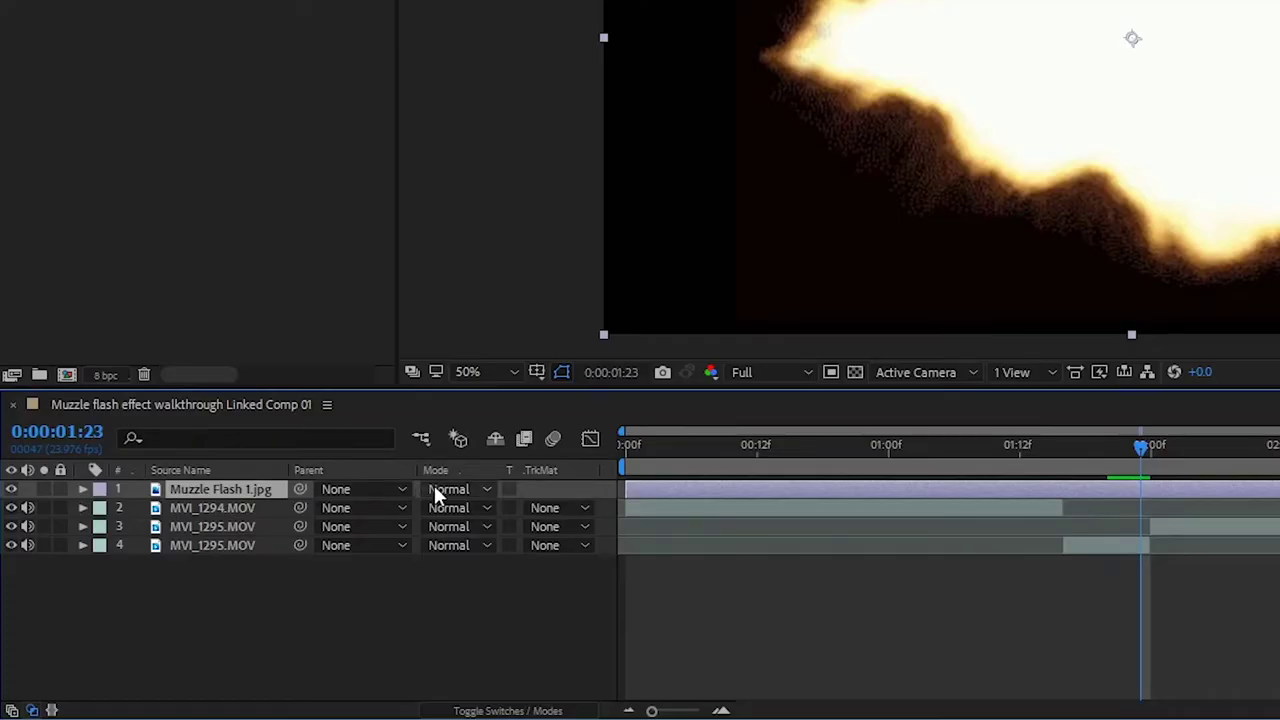
Step: Set the Muzzle Flash 1.jpg layer's blending mode to Screen and scale it down to about 39%
{"action": "left_click", "coordinate": [435, 490]}
{"action": "left_click", "coordinate": [540, 40]}
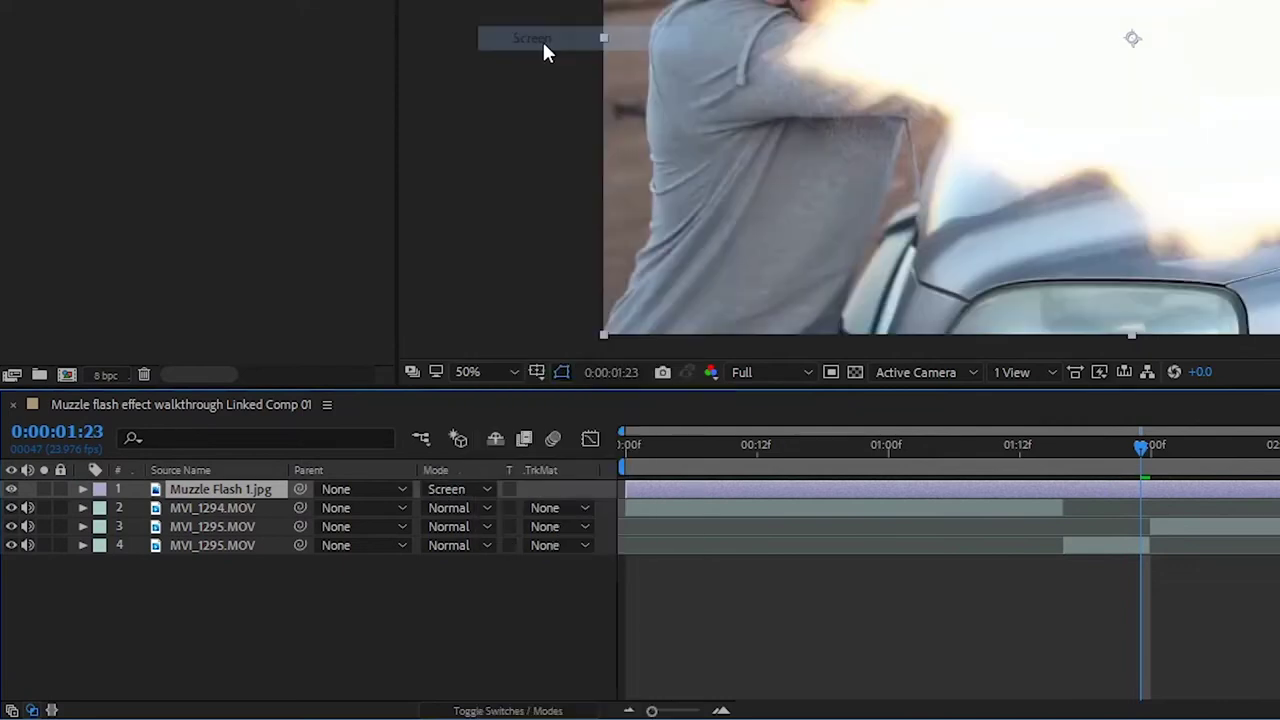
{"action": "key", "text": "s"}
{"action": "left_click_drag", "start_coordinate": [445, 506], "coordinate": [384, 506]}
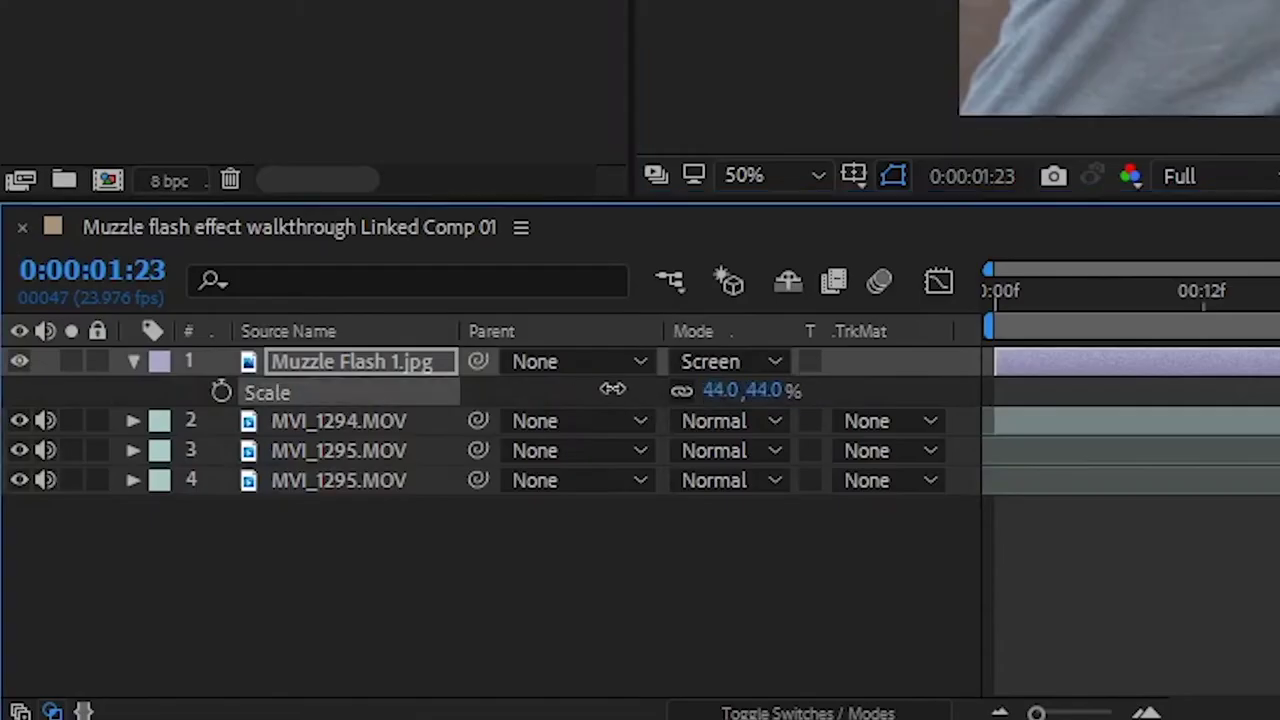
{"action": "mouse_move", "coordinate": [600, 385]}
{"action": "left_mouse_down"}
{"action": "mouse_move", "coordinate": [584, 385]}
{"action": "mouse_move", "coordinate": [597, 385]}
{"action": "left_mouse_up"}
{"action": "left_click_drag", "start_coordinate": [289, 563], "coordinate": [294, 563]}
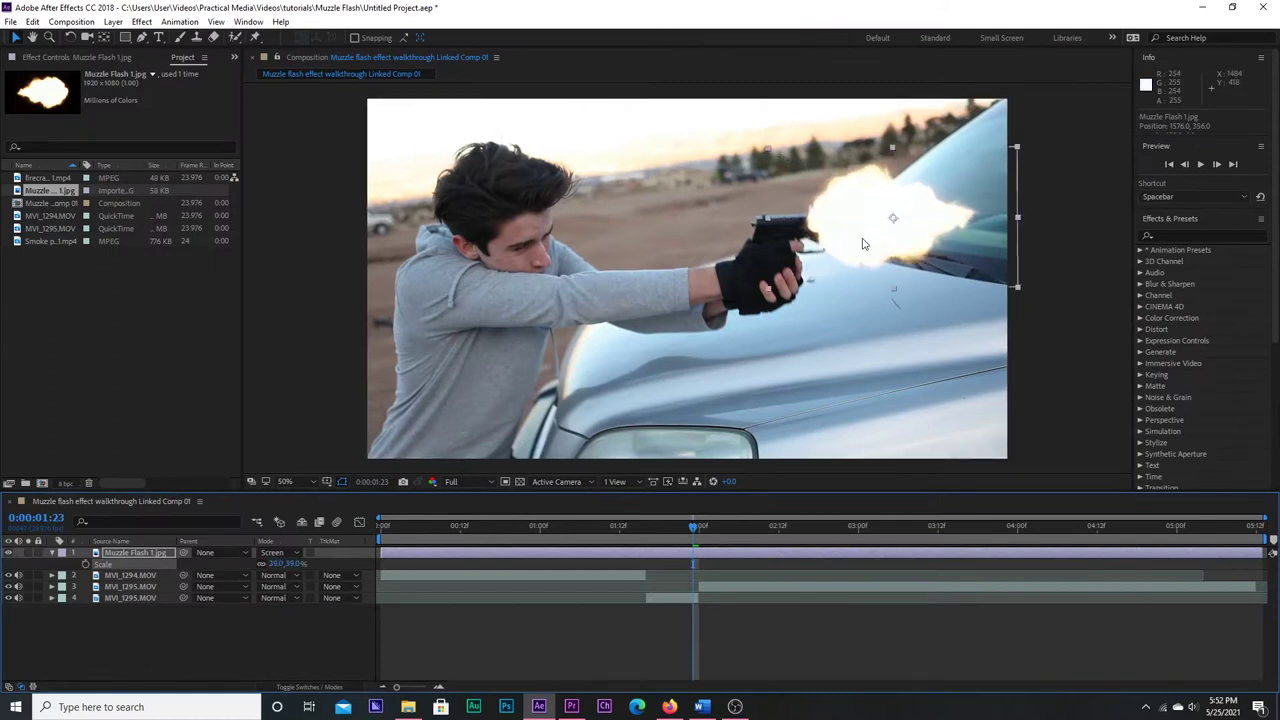
Step: Position the muzzle flash at the tip of the gun barrel and rotate it slightly to follow the barrel's angle
{"action": "left_click_drag", "start_coordinate": [863, 243], "coordinate": [923, 238]}
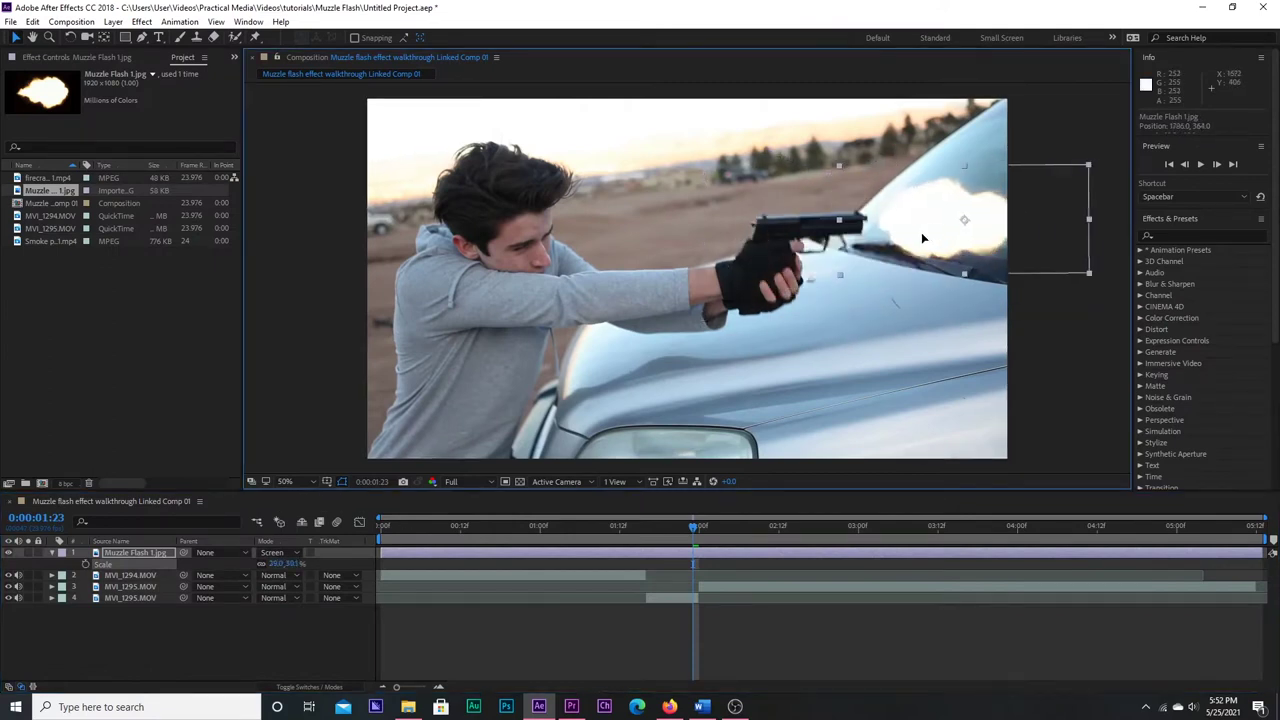
{"action": "key", "text": "w"}
{"action": "mouse_move", "coordinate": [1040, 215]}
{"action": "left_mouse_down"}
{"action": "mouse_move", "coordinate": [1017, 226]}
{"action": "mouse_move", "coordinate": [1019, 213]}
{"action": "left_mouse_up"}
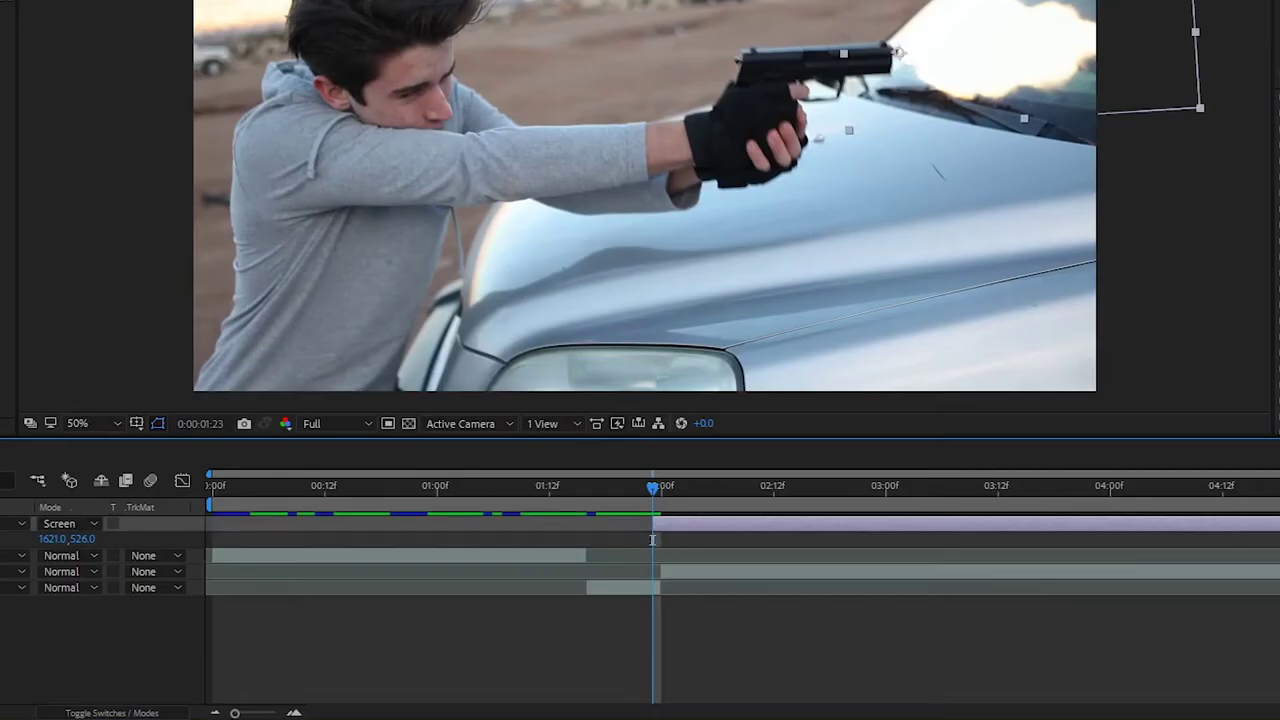
Step: Apply a Fast Box Blur to the muzzle flash layer with a small Blur Radius
{"action": "left_click", "coordinate": [183, 14]}
{"action": "mouse_move", "coordinate": [226, 126]}
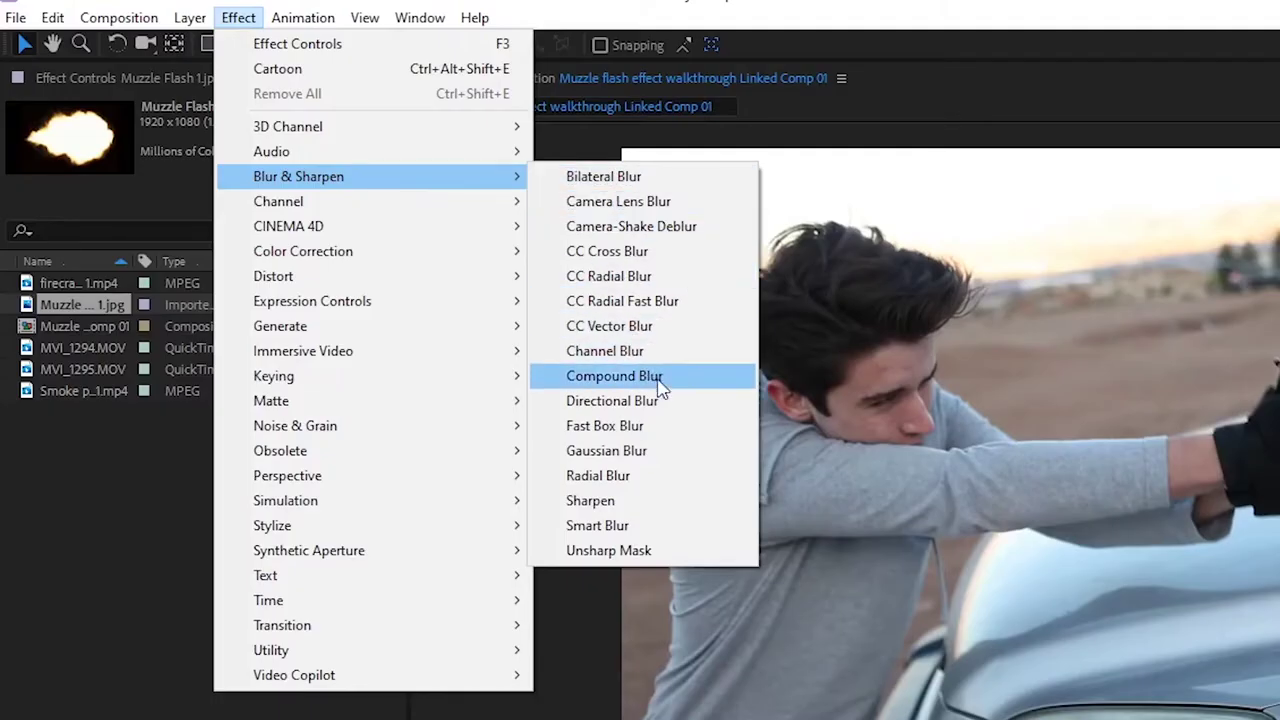
{"action": "left_click", "coordinate": [655, 429]}
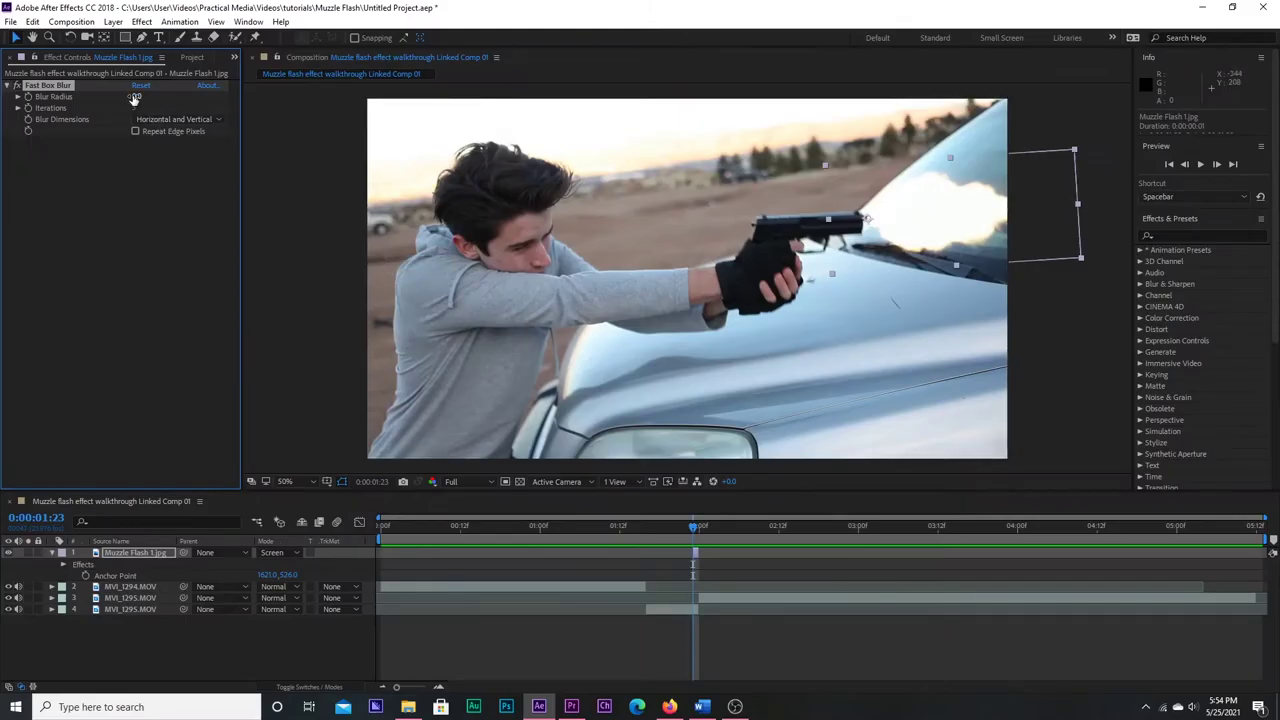
{"action": "left_click_drag", "start_coordinate": [137, 97], "coordinate": [141, 97]}
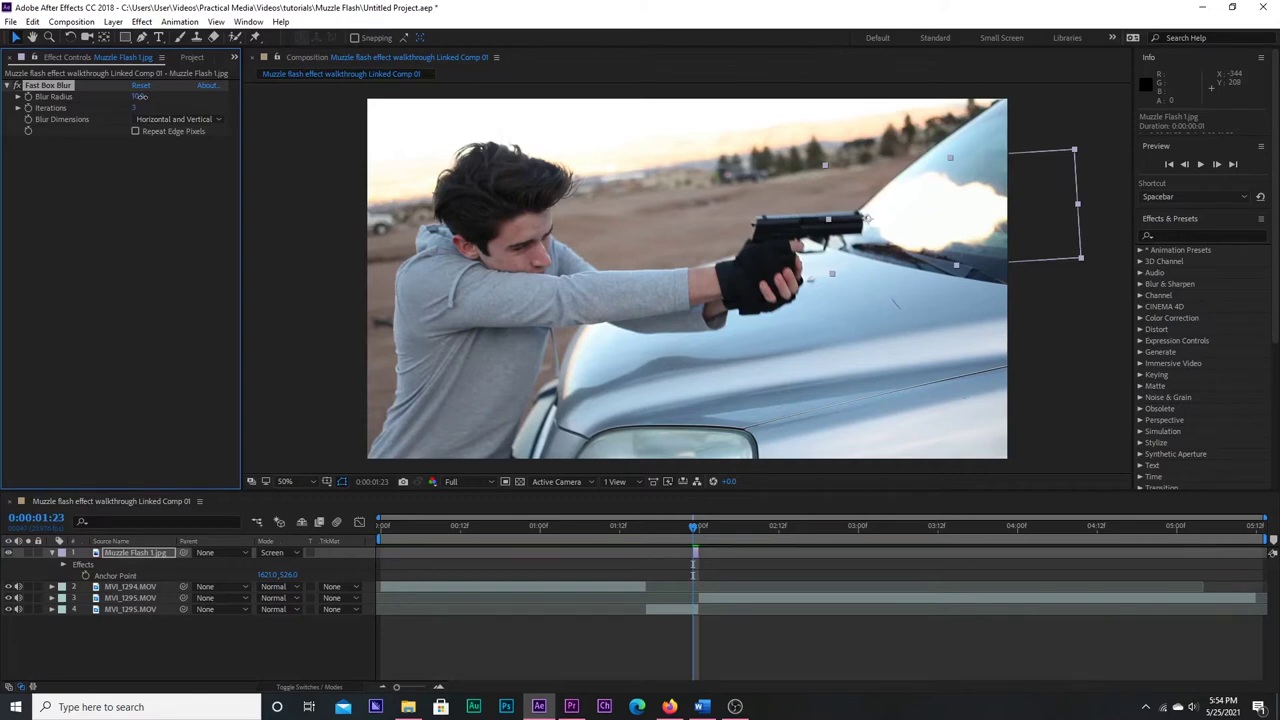
Step: Duplicate the muzzle flash layer twice for a glow, with the copies' Blur Radius at 304 and 540
{"action": "key", "text": "ctrl+d"}
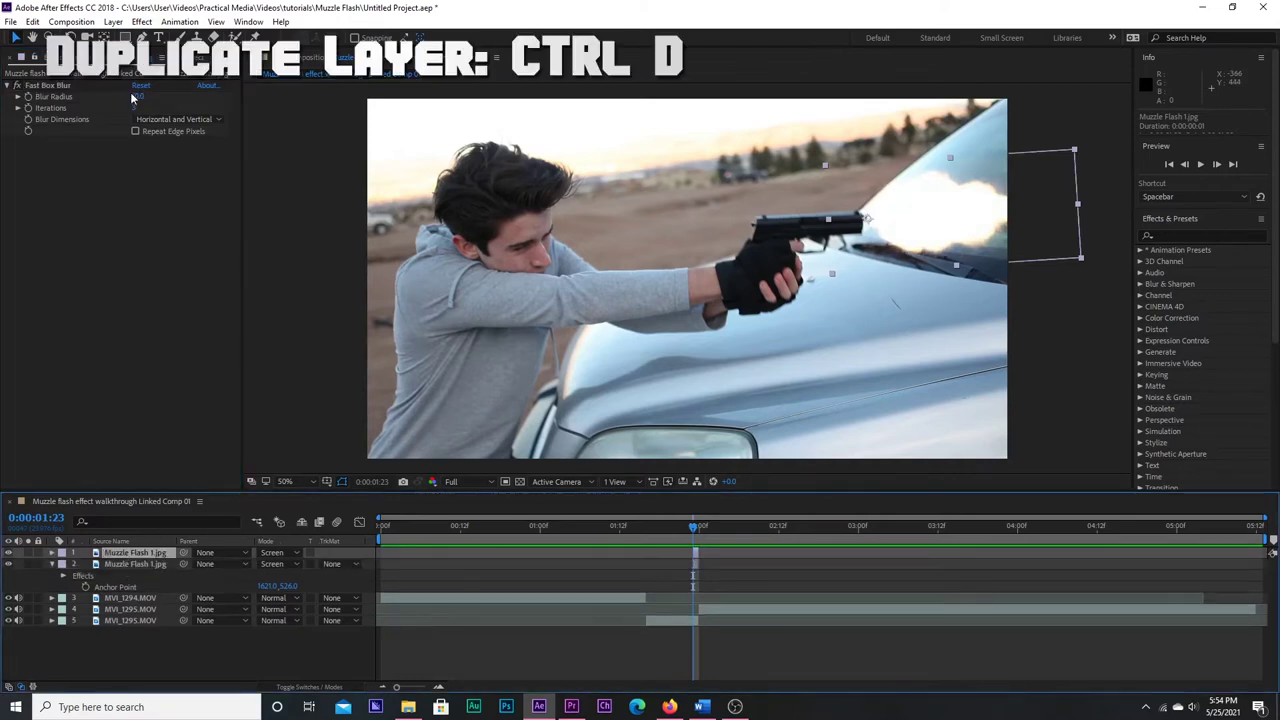
{"action": "key", "text": "ctrl+d"}
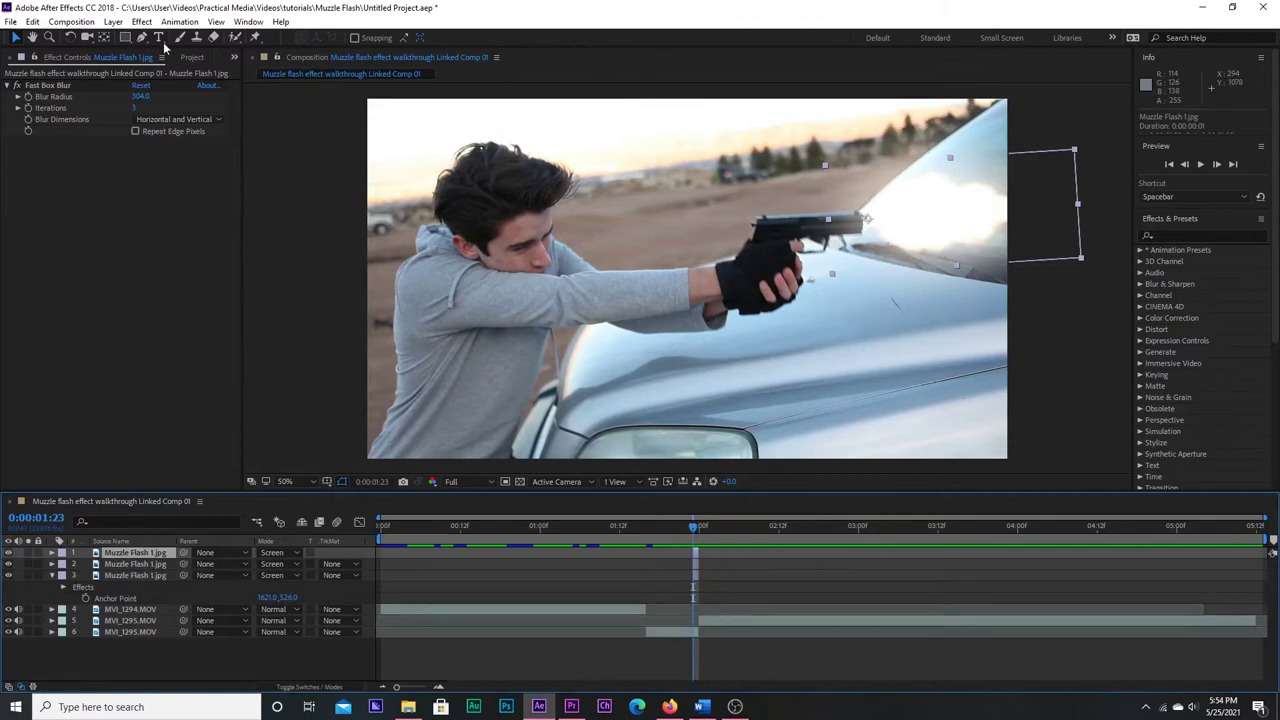
{"action": "left_click_drag", "start_coordinate": [138, 97], "coordinate": [308, 98]}
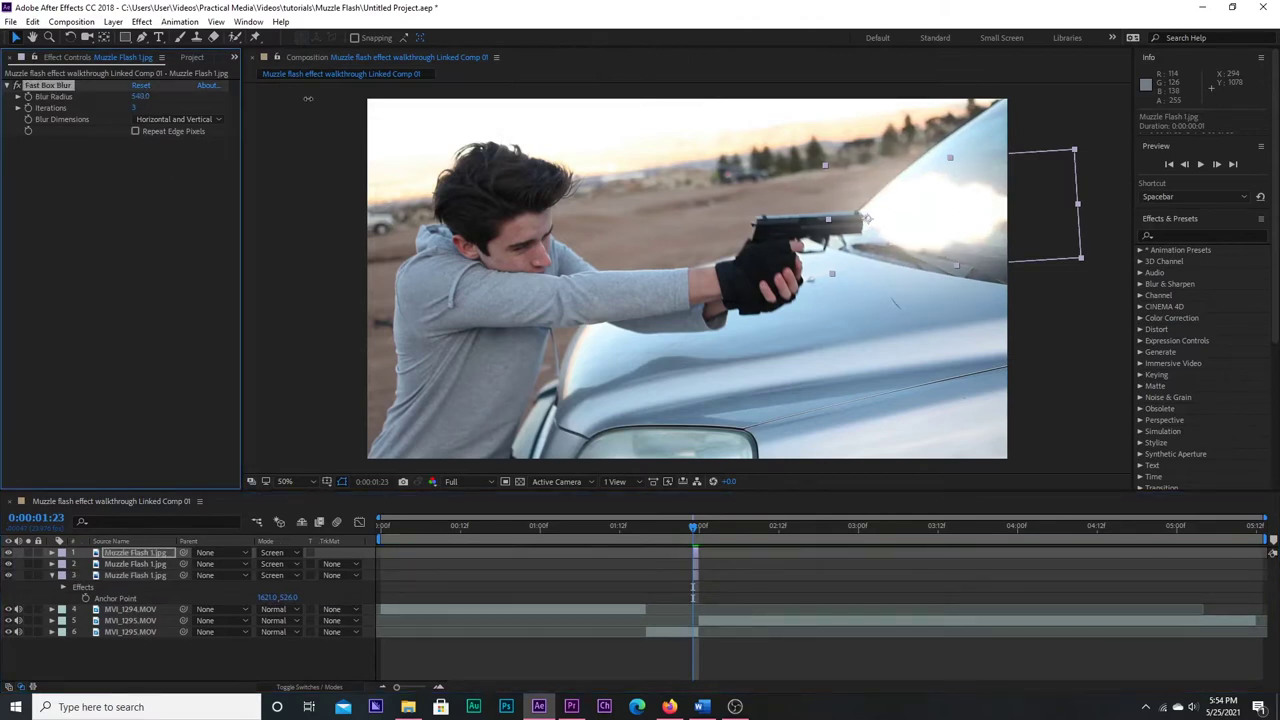
Step: Create a pale yellow solid layer beneath the muzzle flash layers and set its blending mode to Soft Light
{"action": "left_click", "coordinate": [113, 21]}
{"action": "mouse_move", "coordinate": [180, 36]}
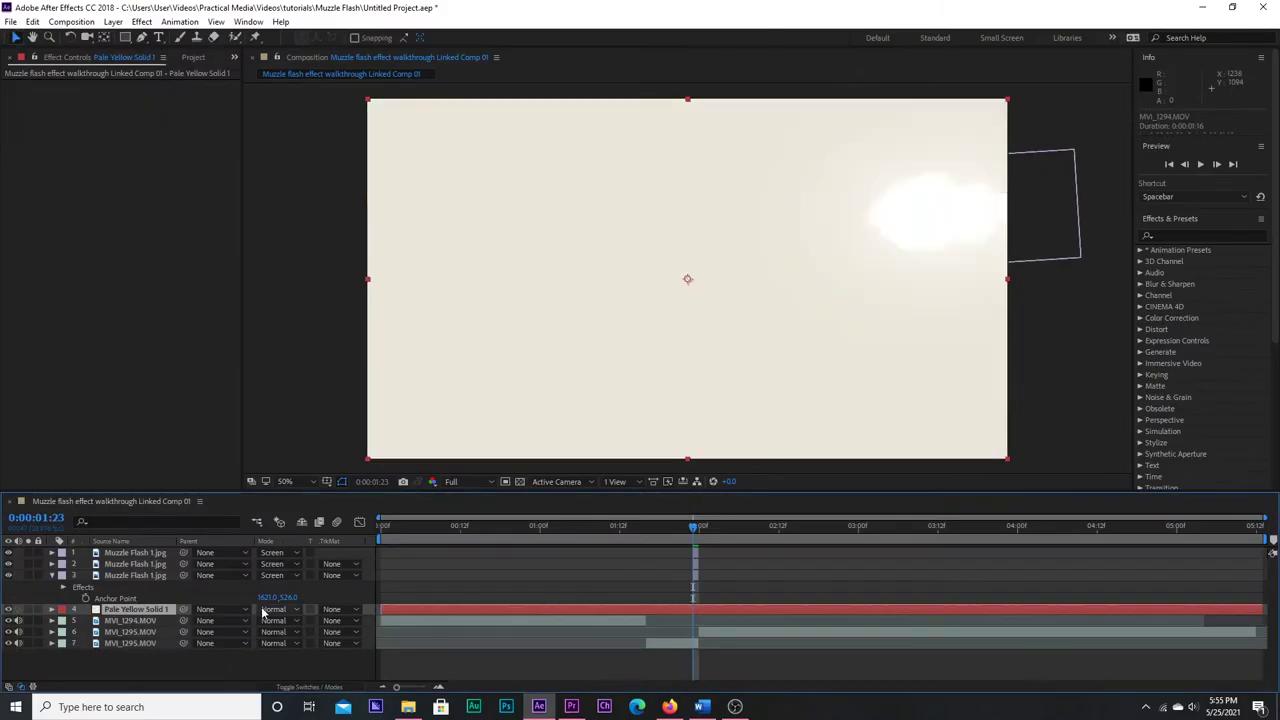
{"action": "left_click", "coordinate": [275, 609]}
{"action": "left_click", "coordinate": [332, 285]}
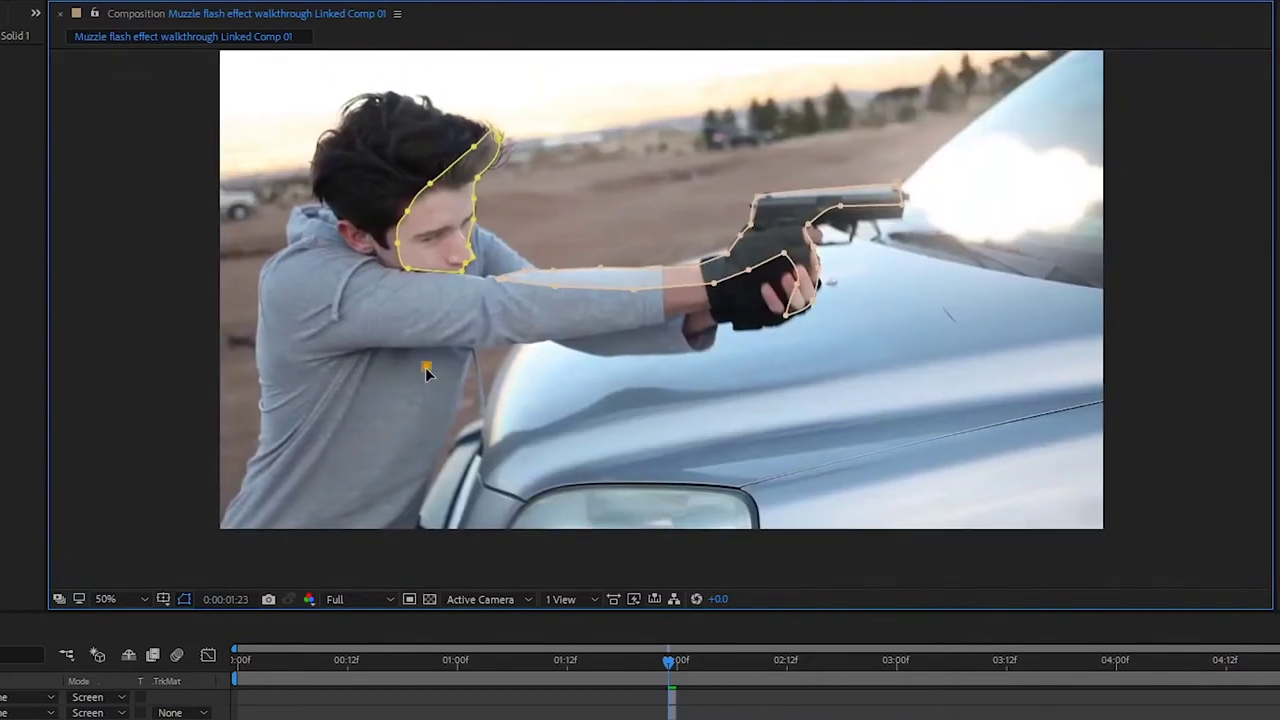
Step: Set the Mask Feather on the pale yellow solid to 84 pixels for Mask 1 and 59 pixels for Mask 2
{"action": "key", "text": "f"}
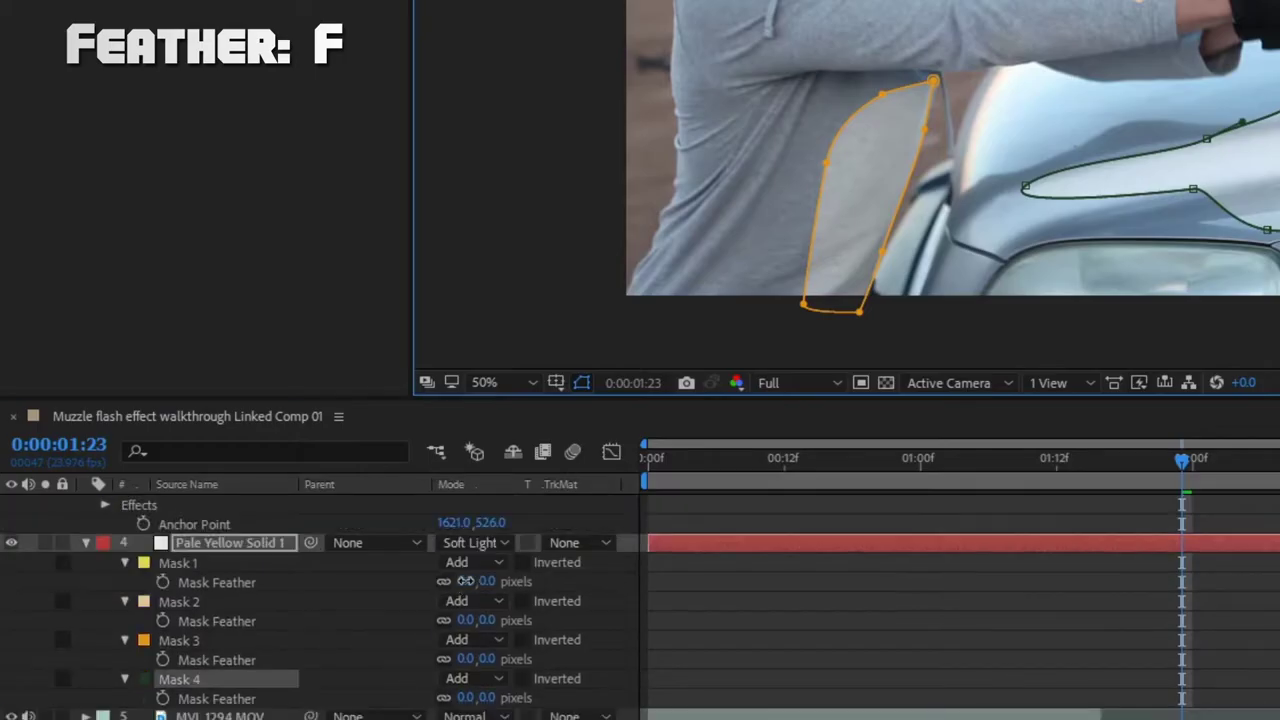
{"action": "left_click_drag", "start_coordinate": [465, 580], "coordinate": [545, 581]}
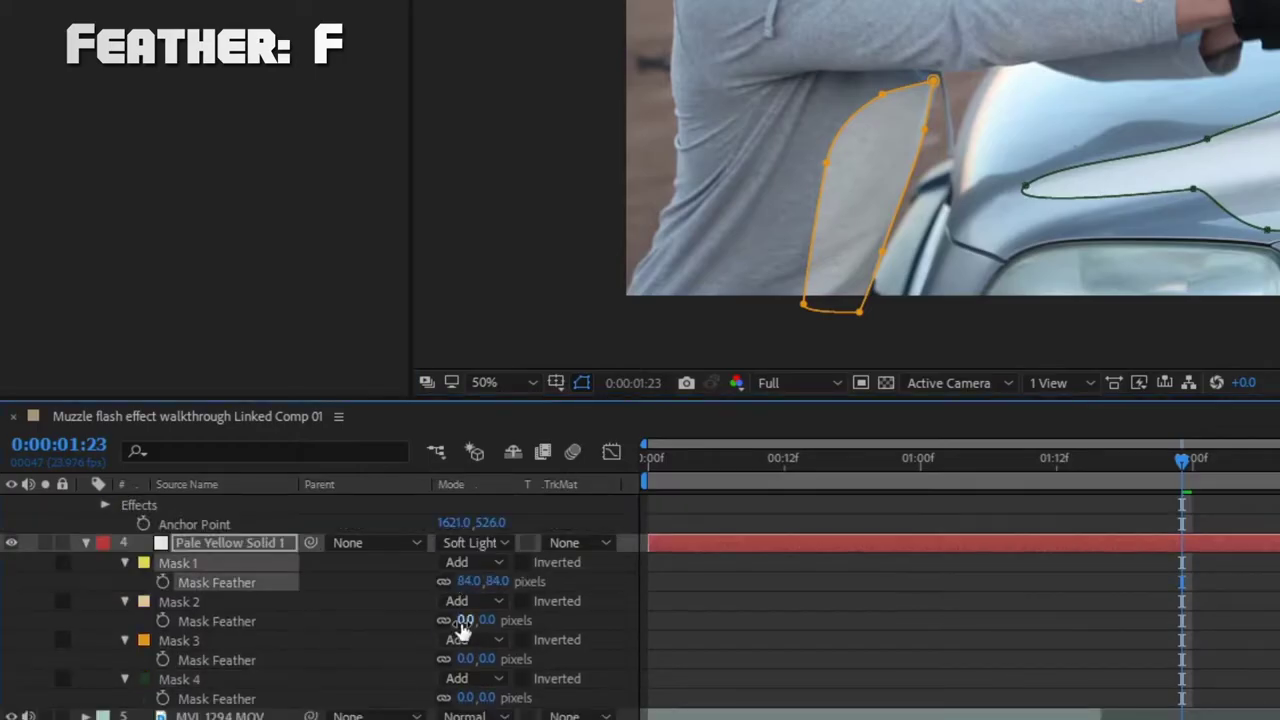
{"action": "left_click_drag", "start_coordinate": [457, 620], "coordinate": [508, 621]}
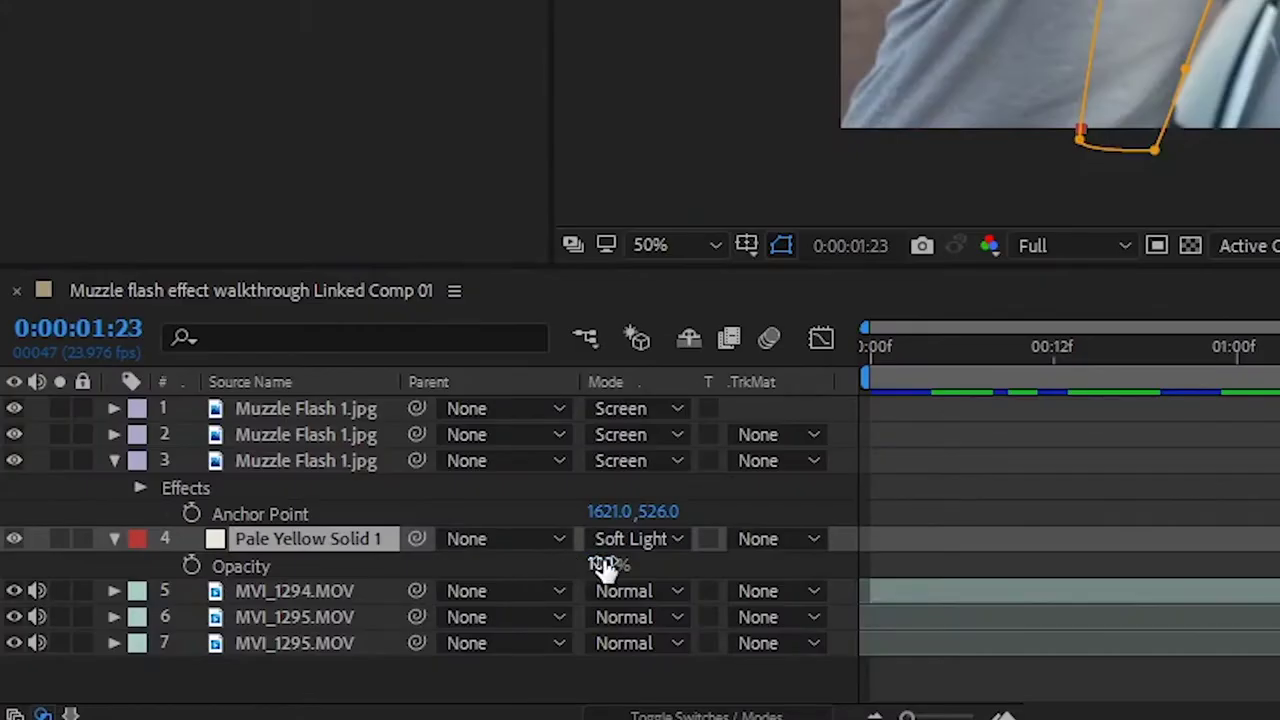
Step: Animate the pale yellow solid's Opacity from 51% at 0:00:01:23 to 0% at 0:00:02:01
{"action": "left_click_drag", "start_coordinate": [603, 563], "coordinate": [220, 565]}
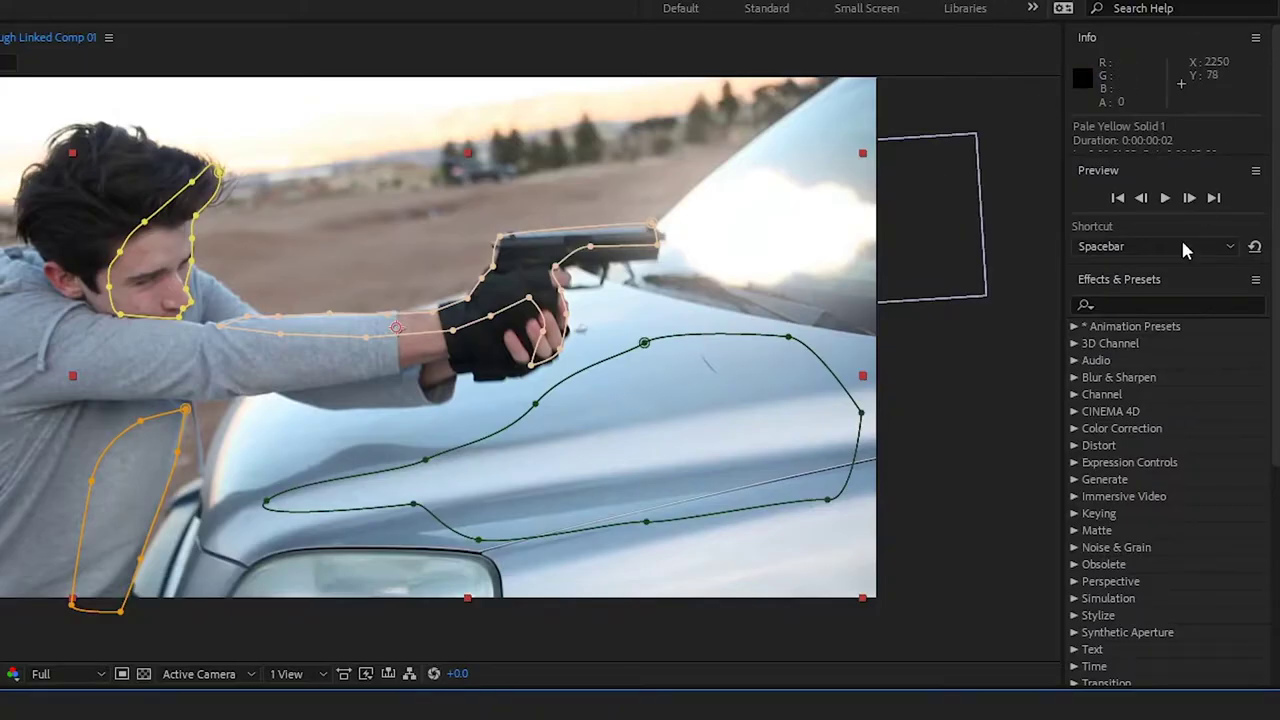
{"action": "left_click", "coordinate": [1190, 198]}
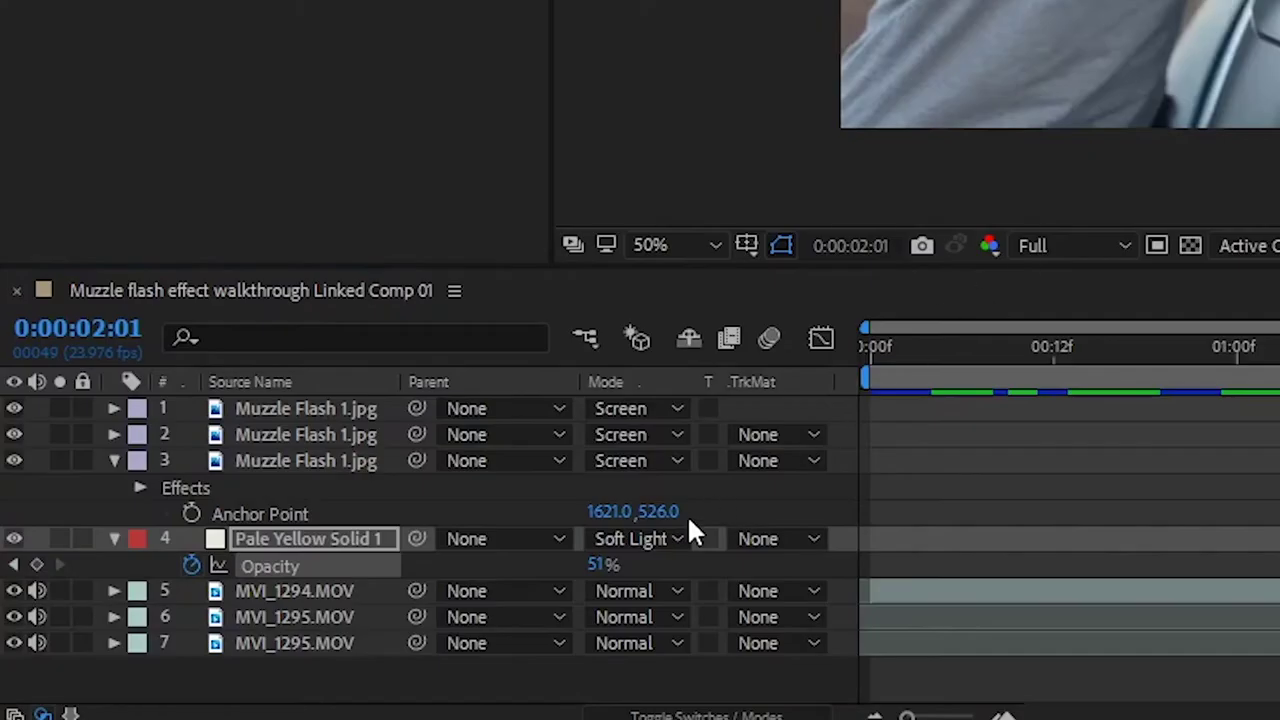
{"action": "left_click_drag", "start_coordinate": [607, 568], "coordinate": [555, 568]}
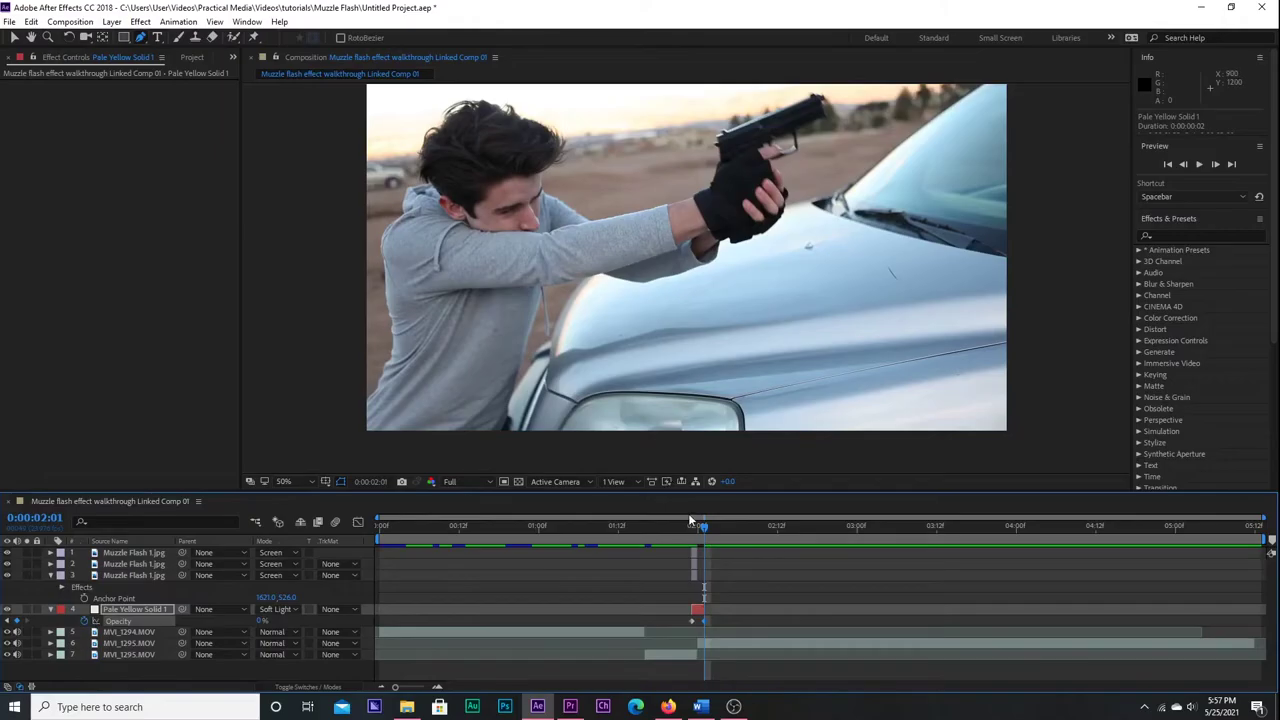
{"action": "left_click_drag", "start_coordinate": [688, 520], "coordinate": [647, 543]}
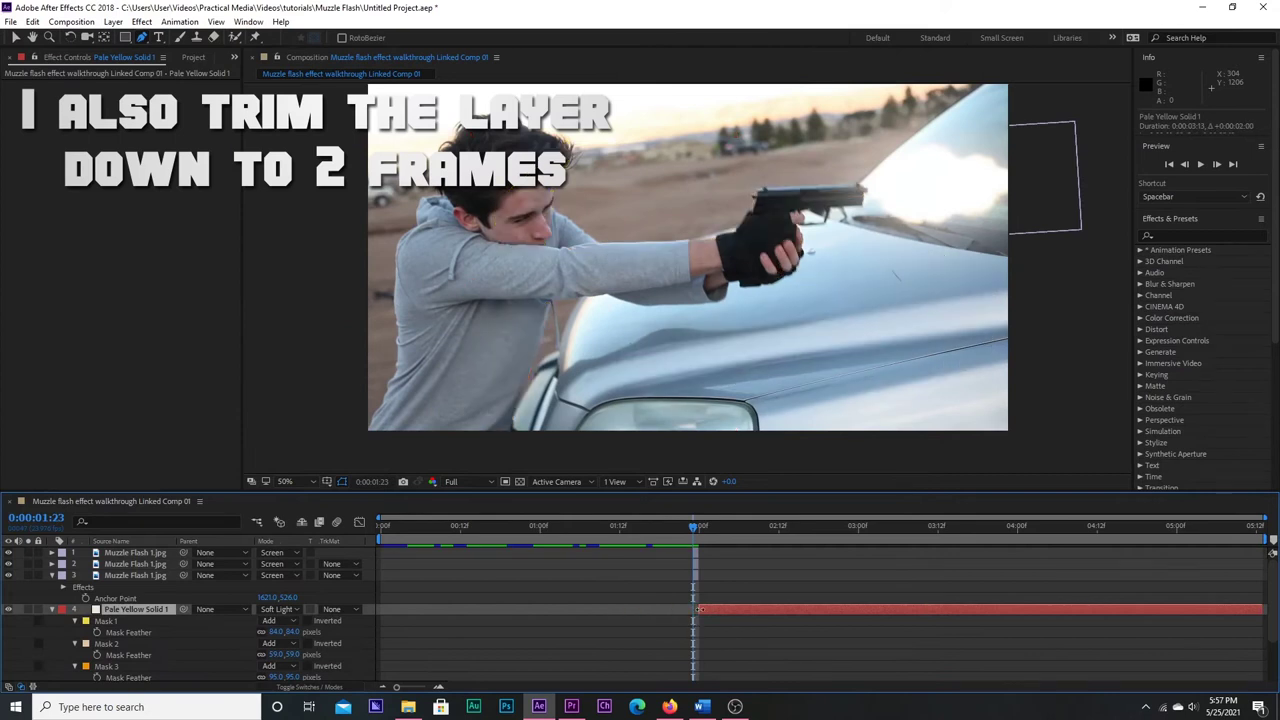
Step: Trim the end of the pale yellow solid layer so it lasts two frames from 0:00:01:23
{"action": "key", "text": "Page_Down"}
{"action": "key", "text": "Page_Down"}
{"action": "key", "text": "alt+bracketright"}
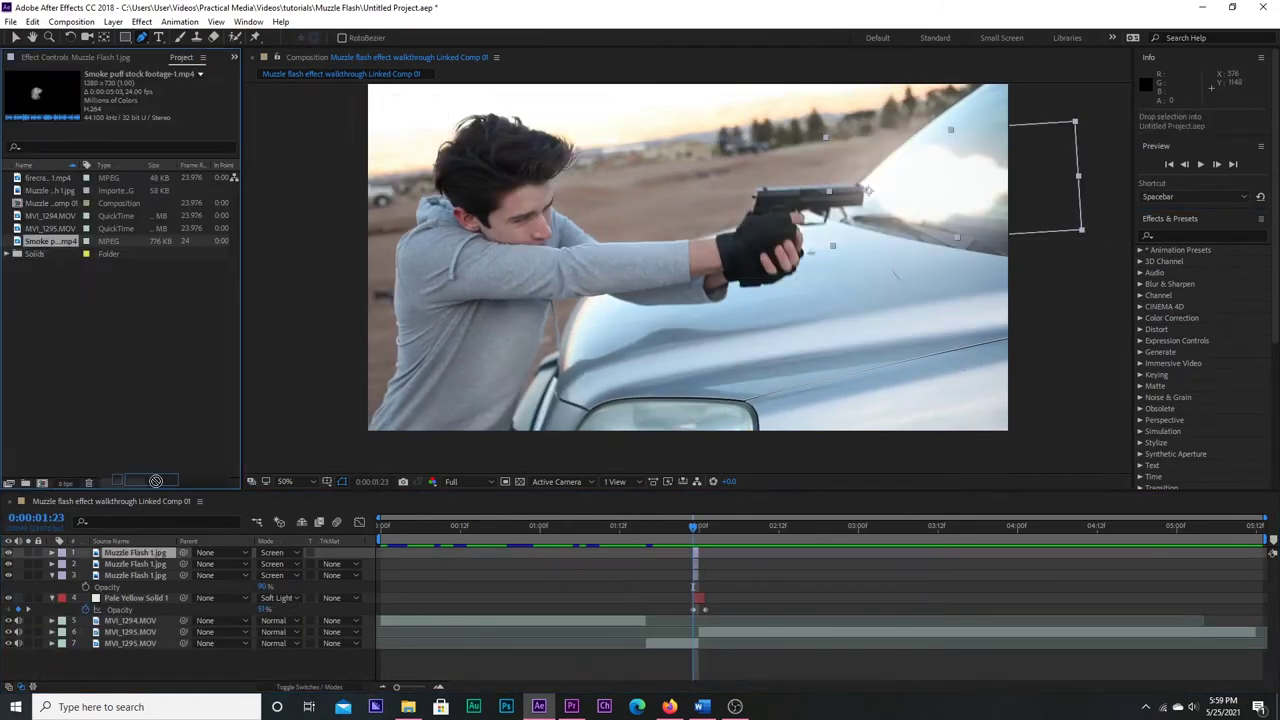
Step: Add Smoke puff stock footage-1.mp4 as the top layer and speed it up with time remapping
{"action": "left_click_drag", "start_coordinate": [156, 481], "coordinate": [157, 556]}
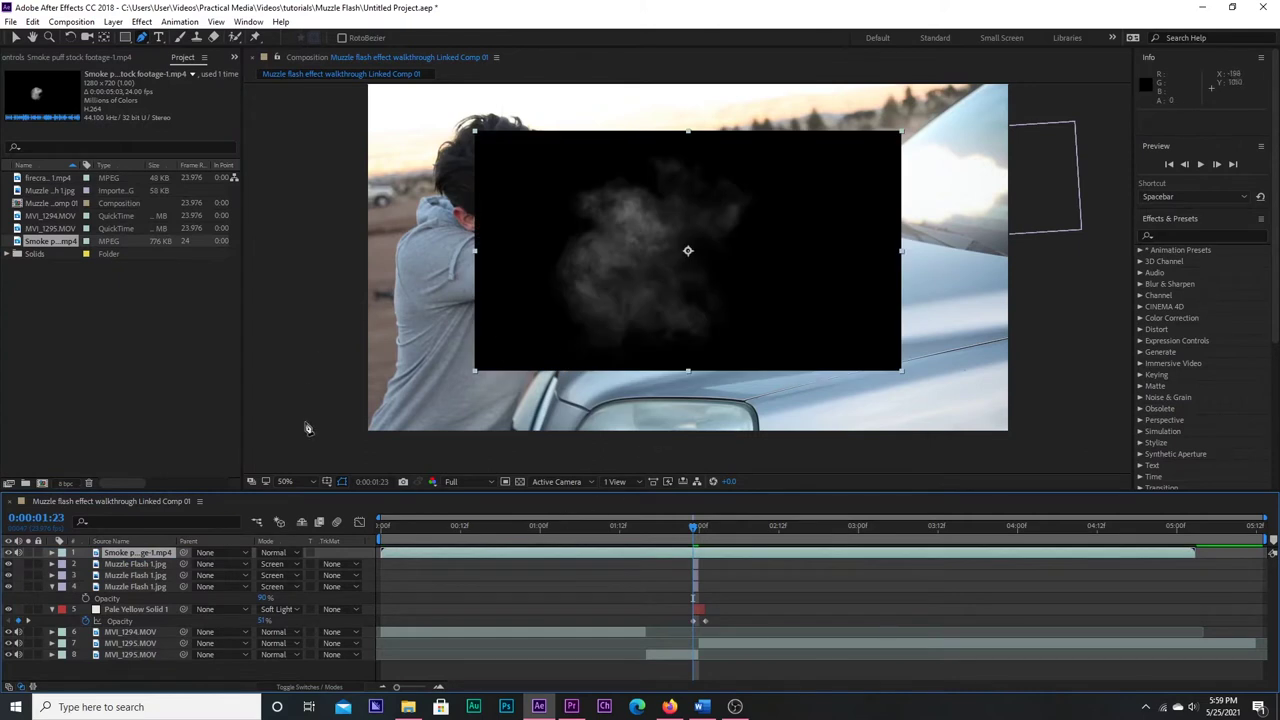
{"action": "right_click", "coordinate": [140, 552]}
{"action": "mouse_move", "coordinate": [253, 220]}
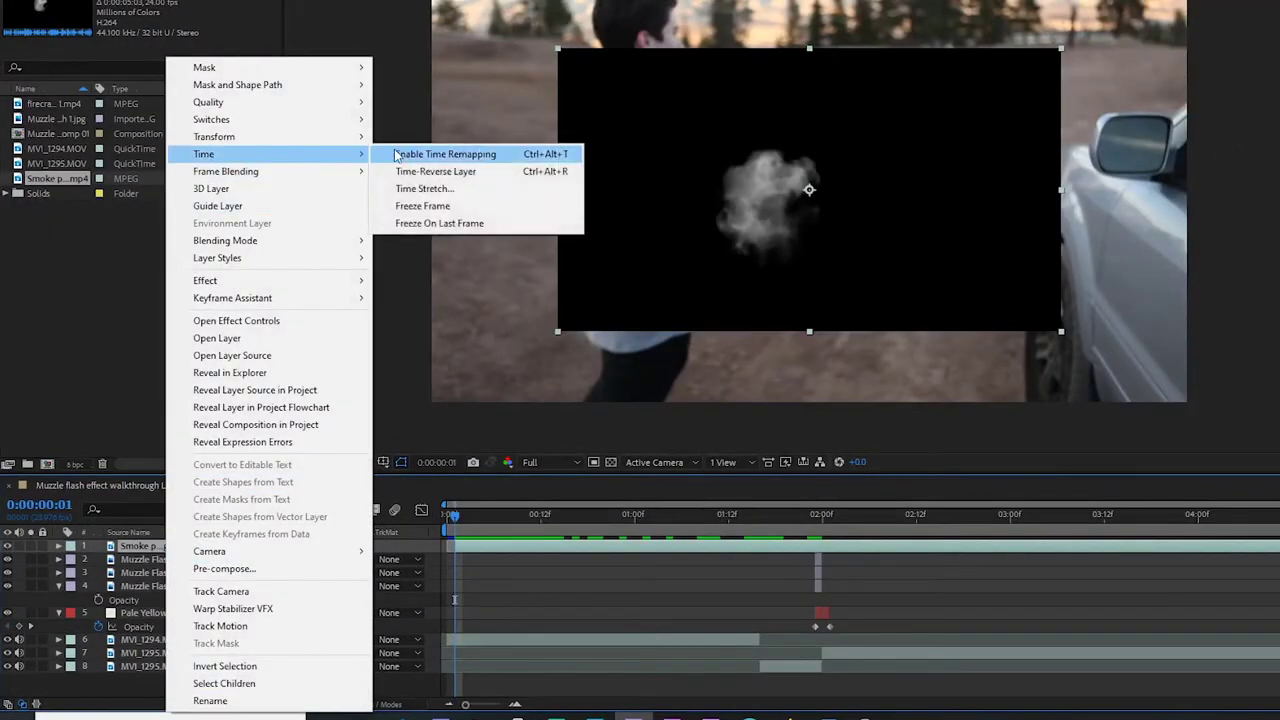
{"action": "left_click", "coordinate": [396, 155]}
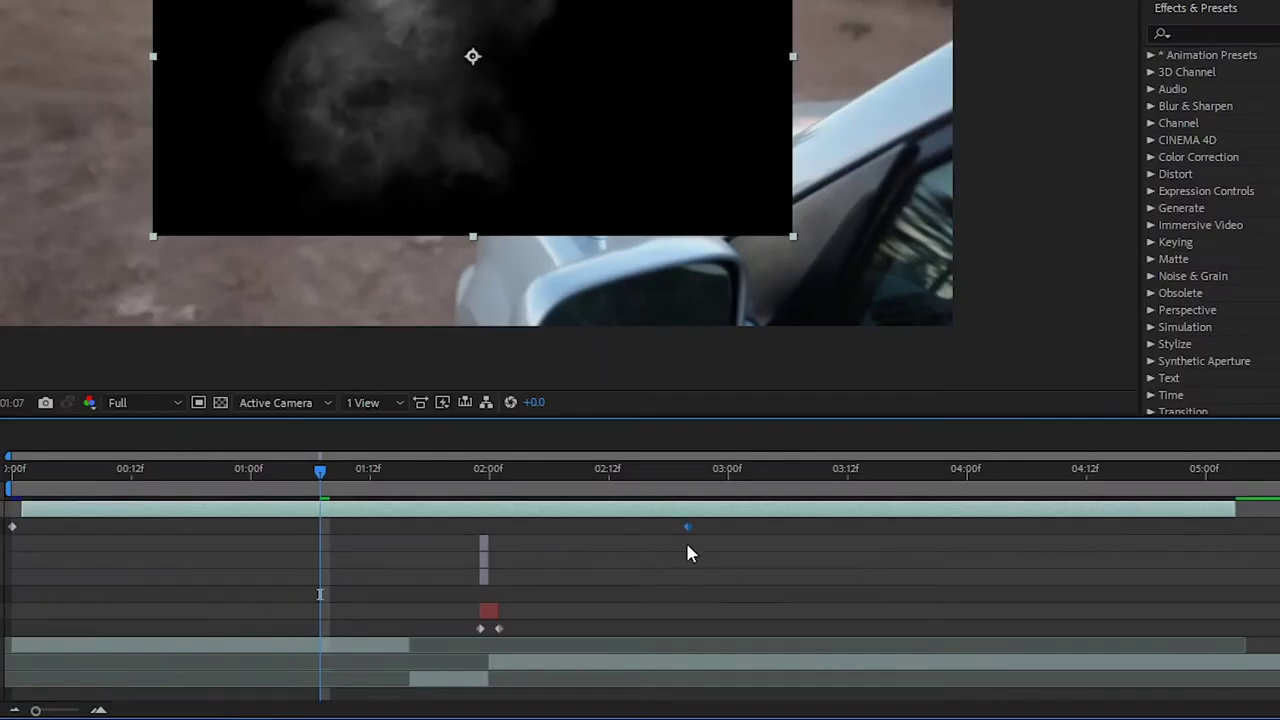
{"action": "key", "text": "space"}
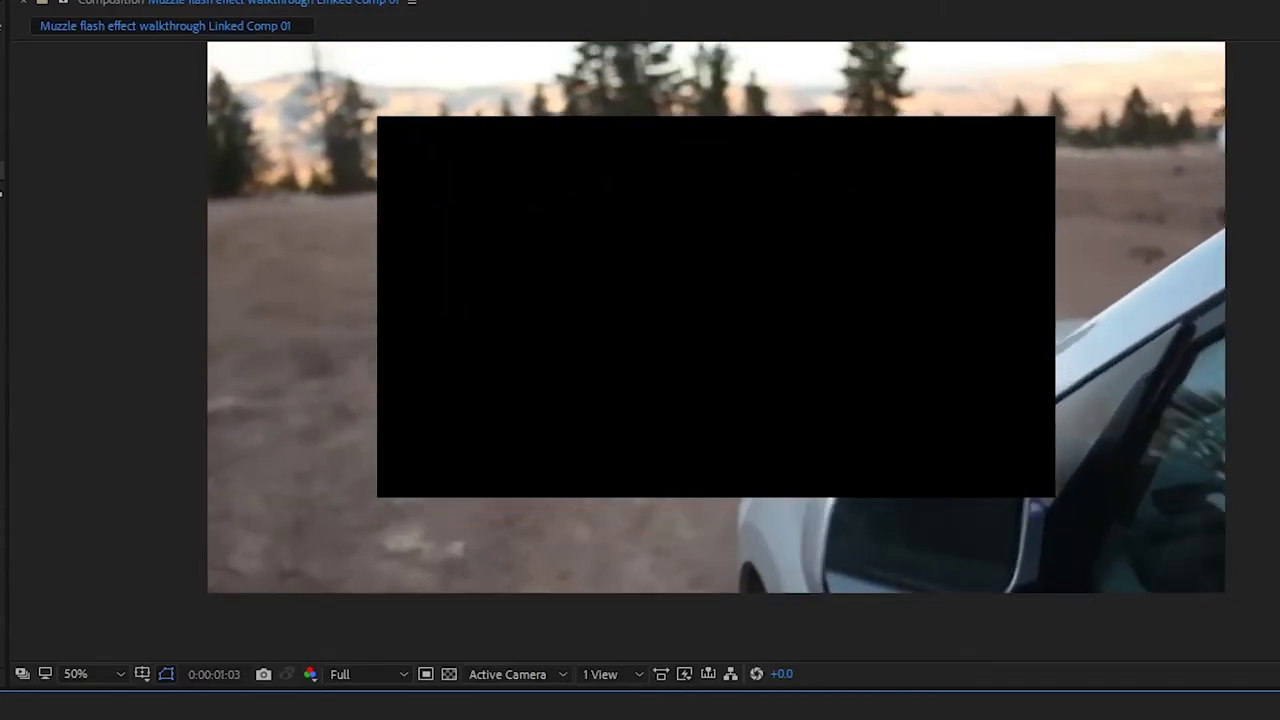
{"action": "key", "text": "space"}
Step: Apply Shift Channels to the smoke puff layer and take its alpha from Luminance
{"action": "left_click", "coordinate": [179, 27]}
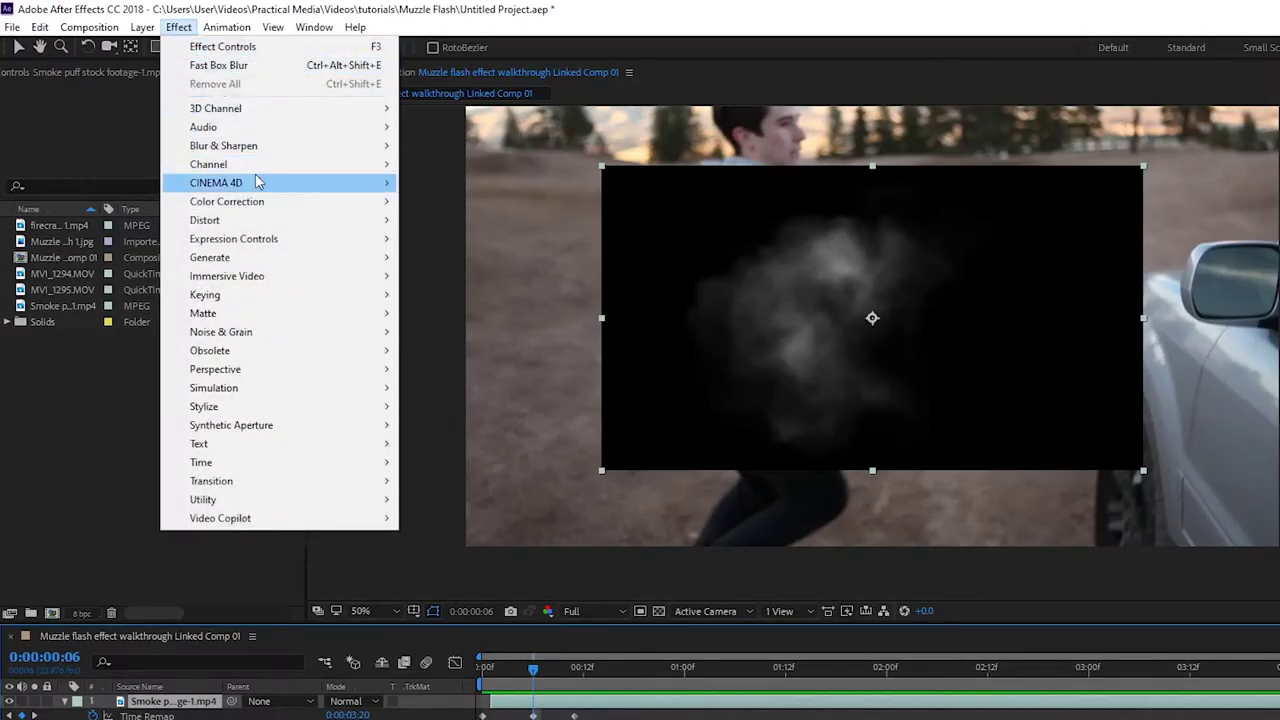
{"action": "mouse_move", "coordinate": [317, 166]}
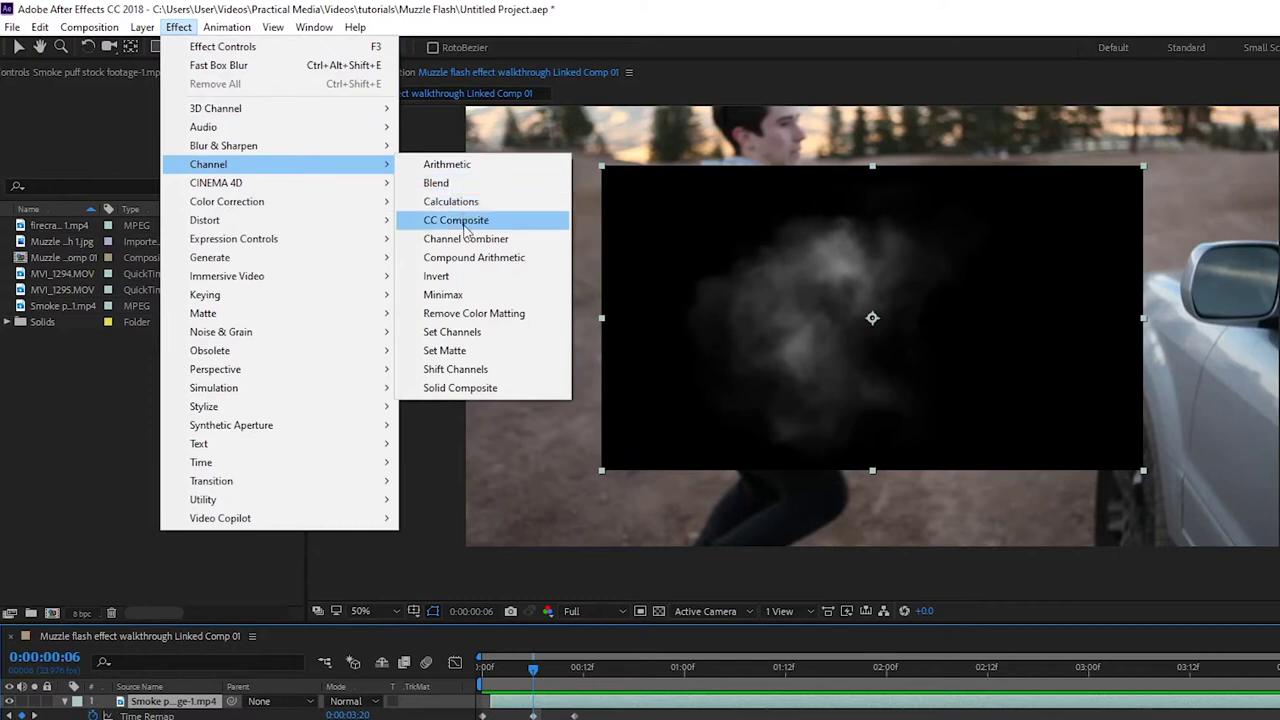
{"action": "left_click", "coordinate": [465, 370]}
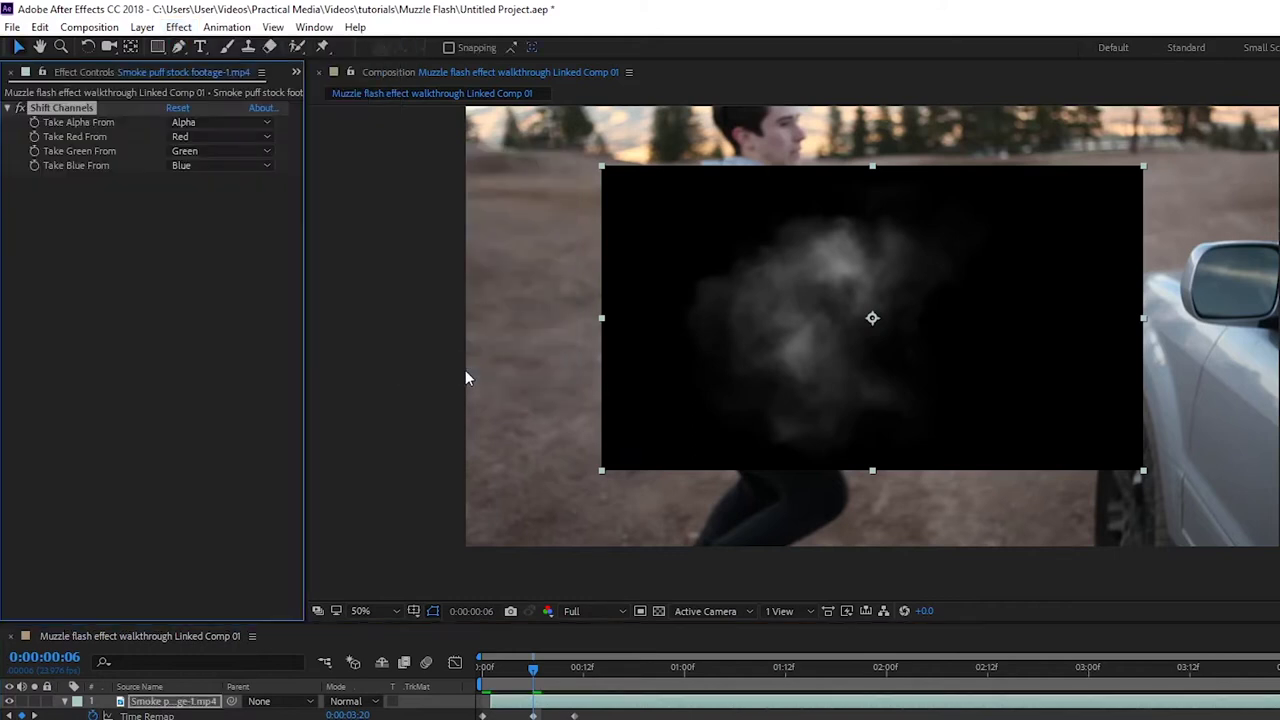
{"action": "left_click", "coordinate": [244, 122]}
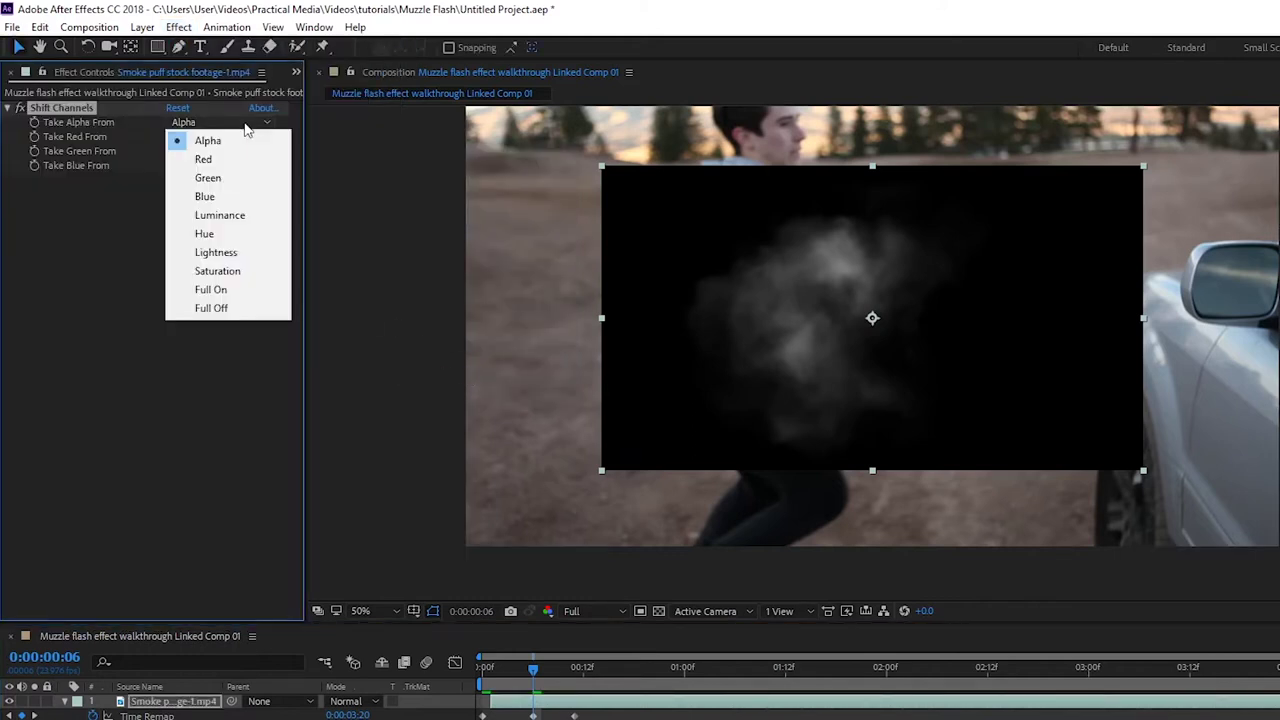
{"action": "left_click", "coordinate": [257, 213]}
Step: Apply Remove Color Matting to the smoke puff layer and position the smoke in front of the gun's muzzle
{"action": "left_click", "coordinate": [178, 27]}
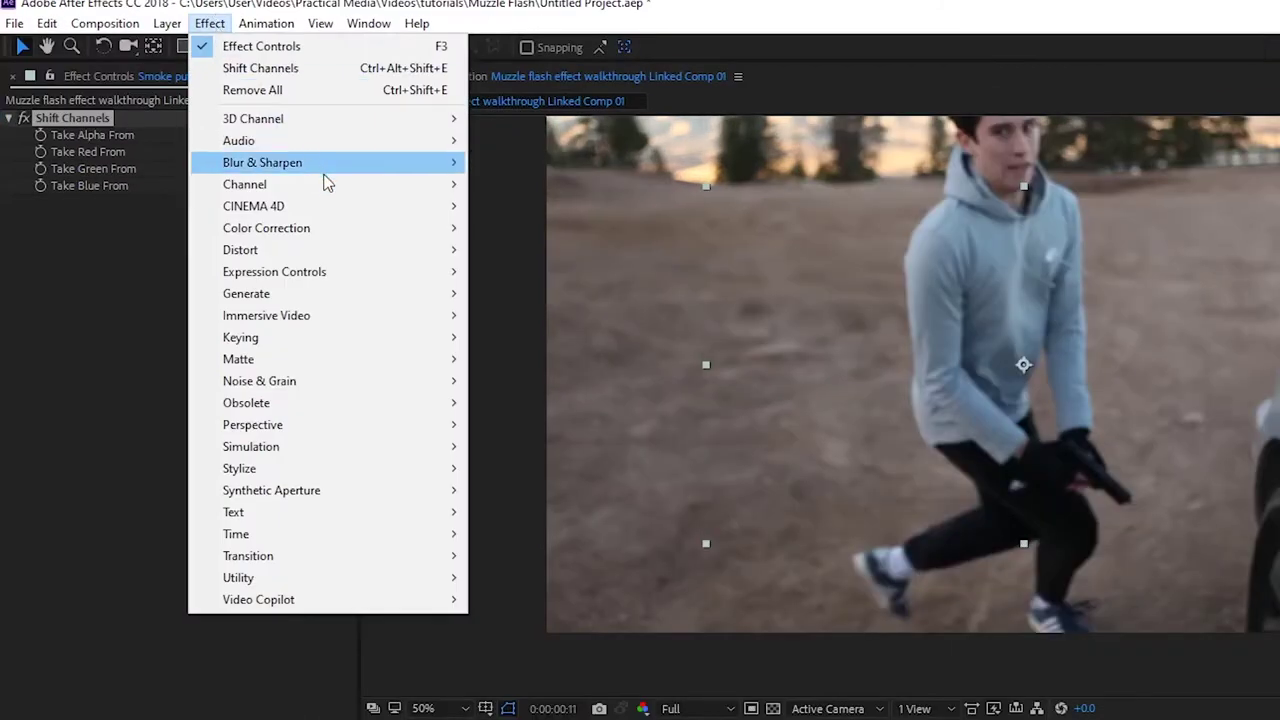
{"action": "mouse_move", "coordinate": [281, 168]}
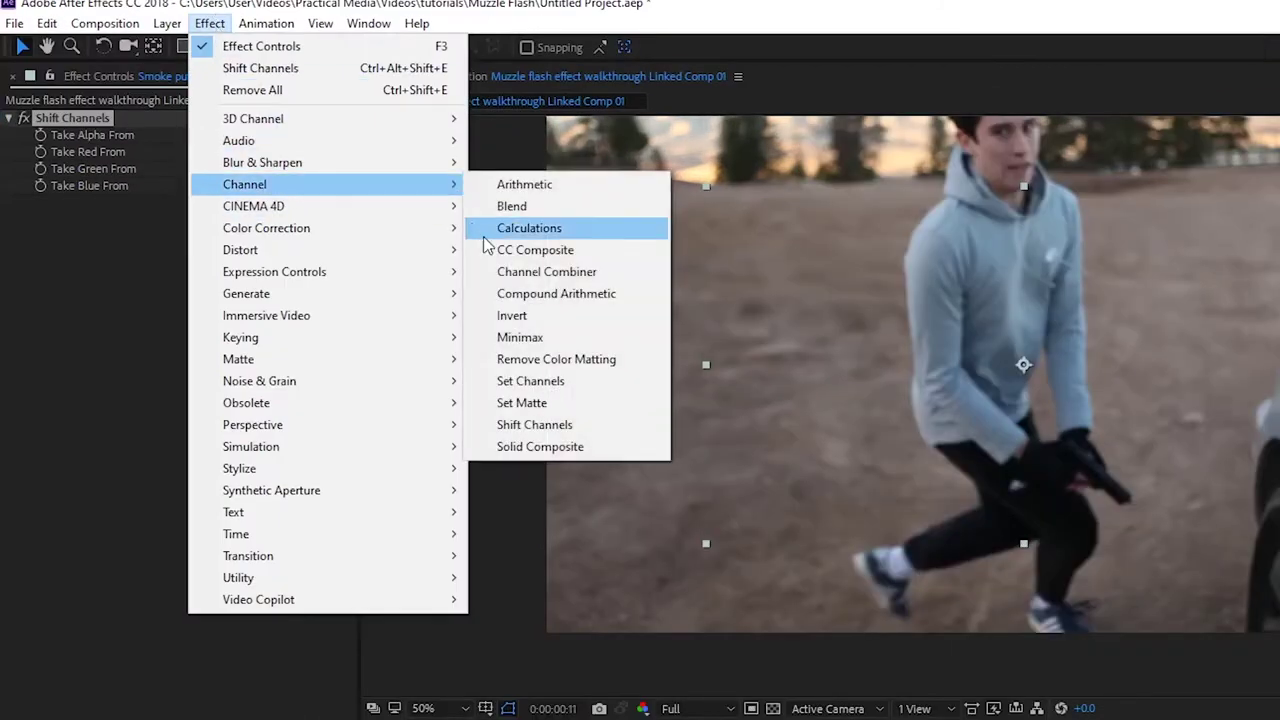
{"action": "left_click", "coordinate": [555, 359]}
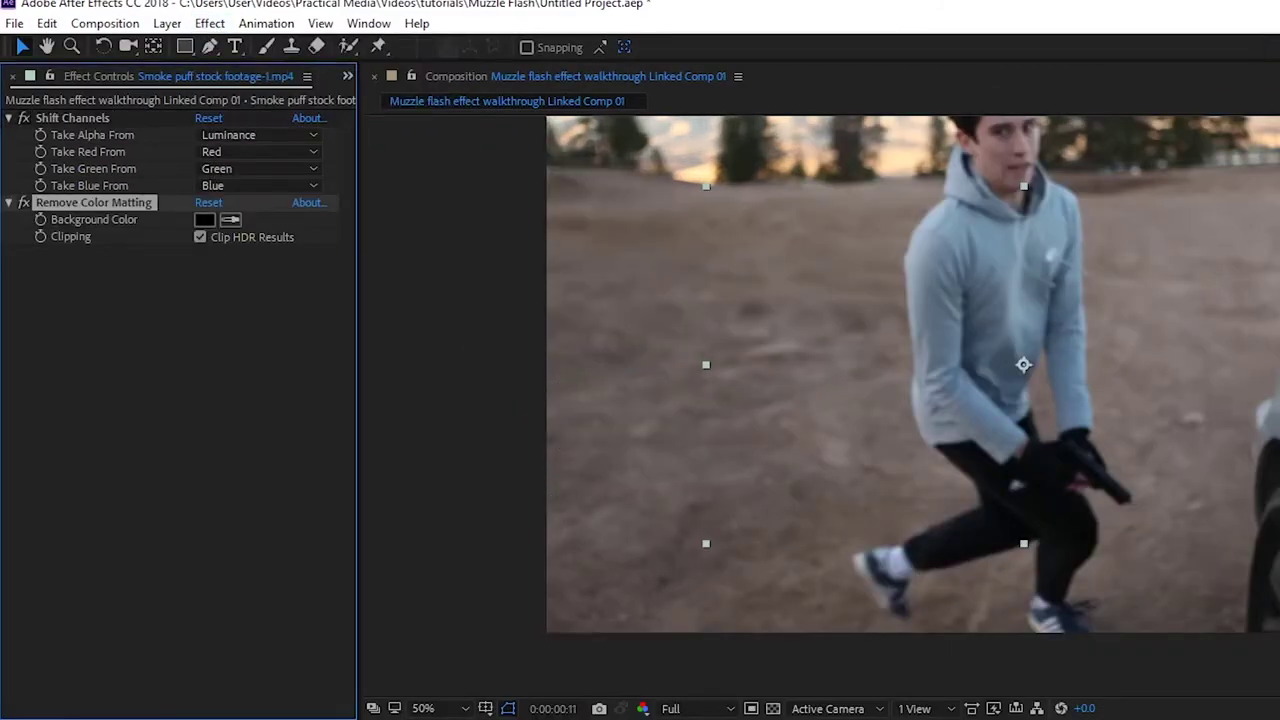
{"action": "left_click_drag", "start_coordinate": [520, 278], "coordinate": [944, 92]}
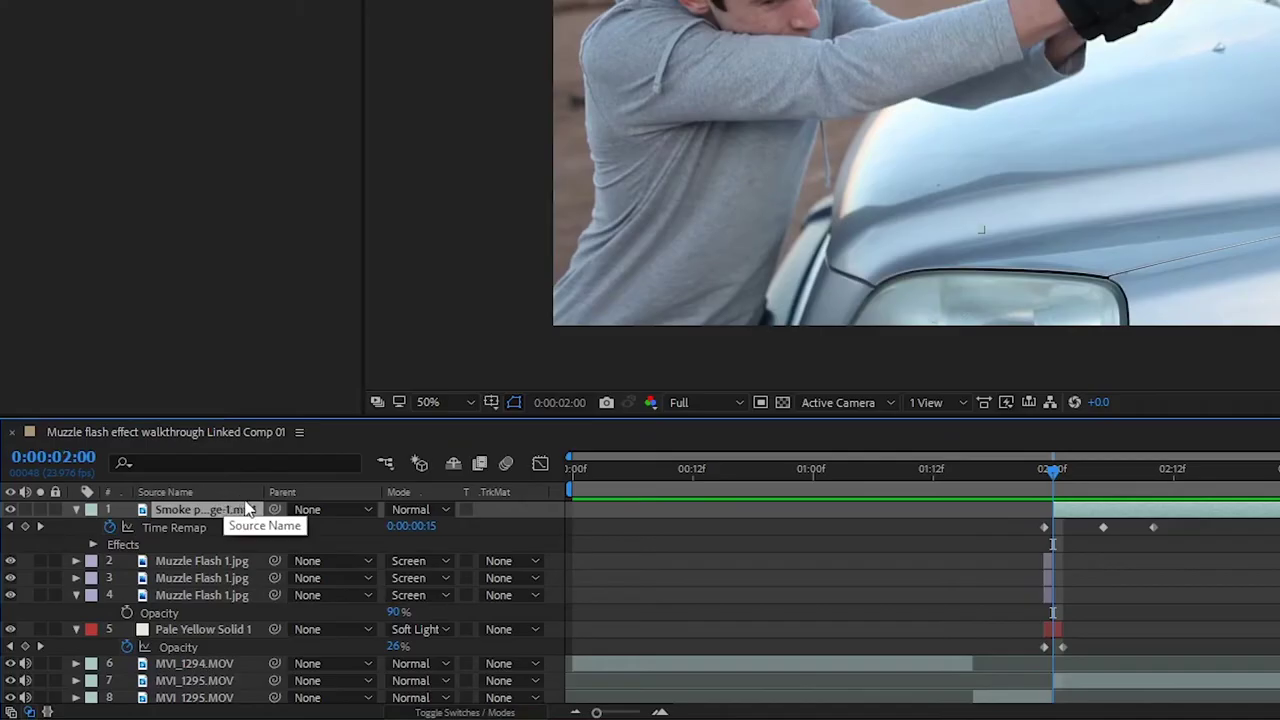
Step: Duplicate the smoke puff layer and rename the lower copy Smoke Shadow
{"action": "key", "text": "ctrl+d"}
{"action": "right_click", "coordinate": [240, 524]}
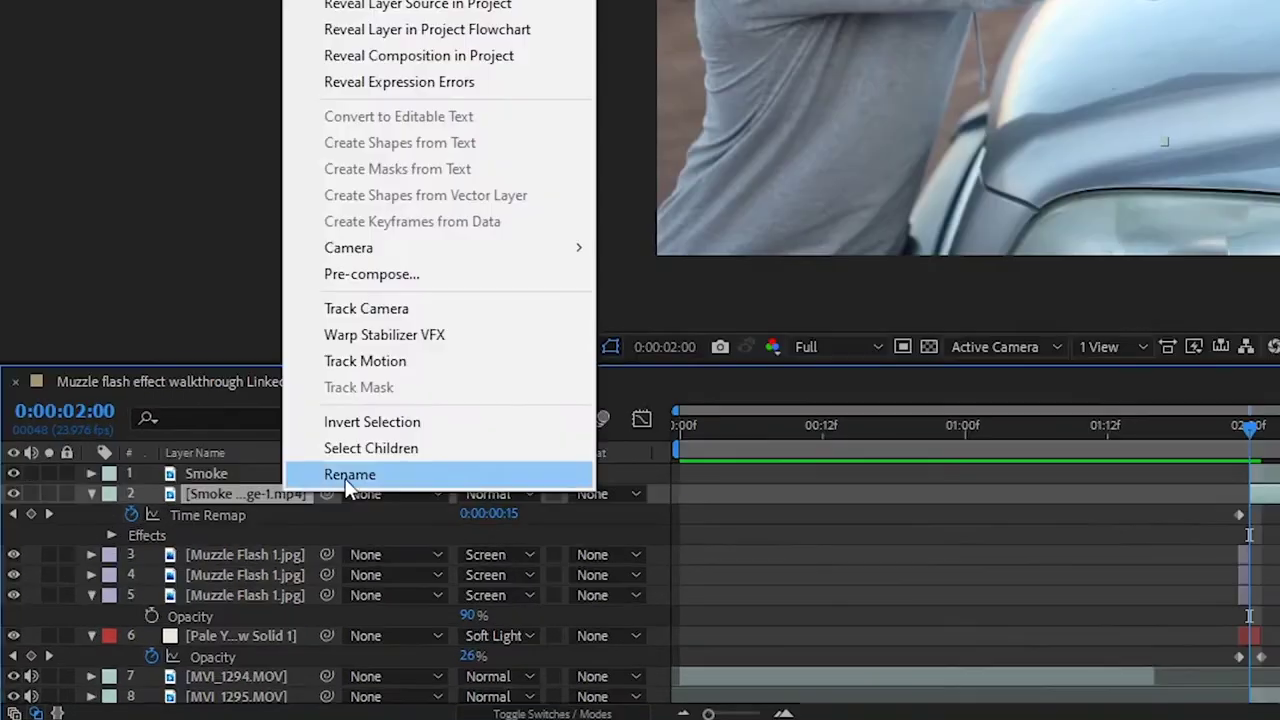
{"action": "left_click", "coordinate": [291, 511]}
{"action": "type", "text": "Smoke"}
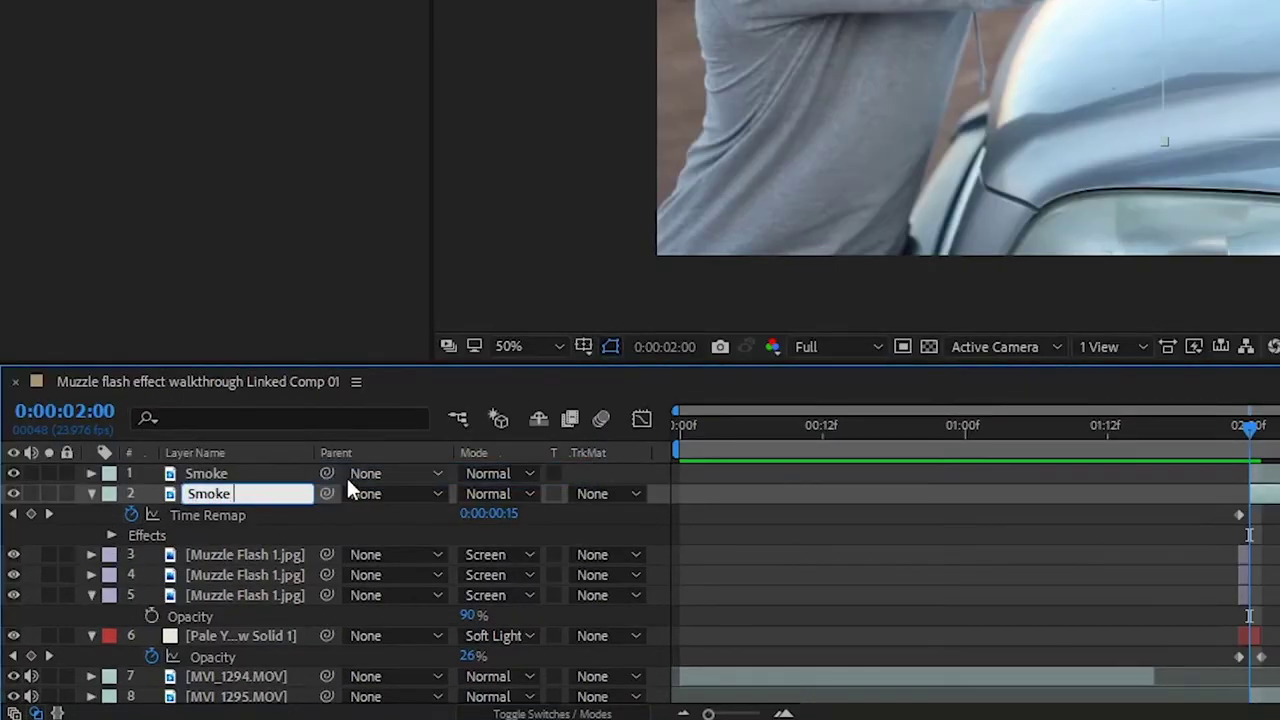
{"action": "type", "text": " Shad"}
{"action": "key", "text": "Return"}
Step: Apply the Tint effect to Smoke Shadow and map white to black
{"action": "left_click", "coordinate": [158, 7]}
{"action": "mouse_move", "coordinate": [300, 161]}
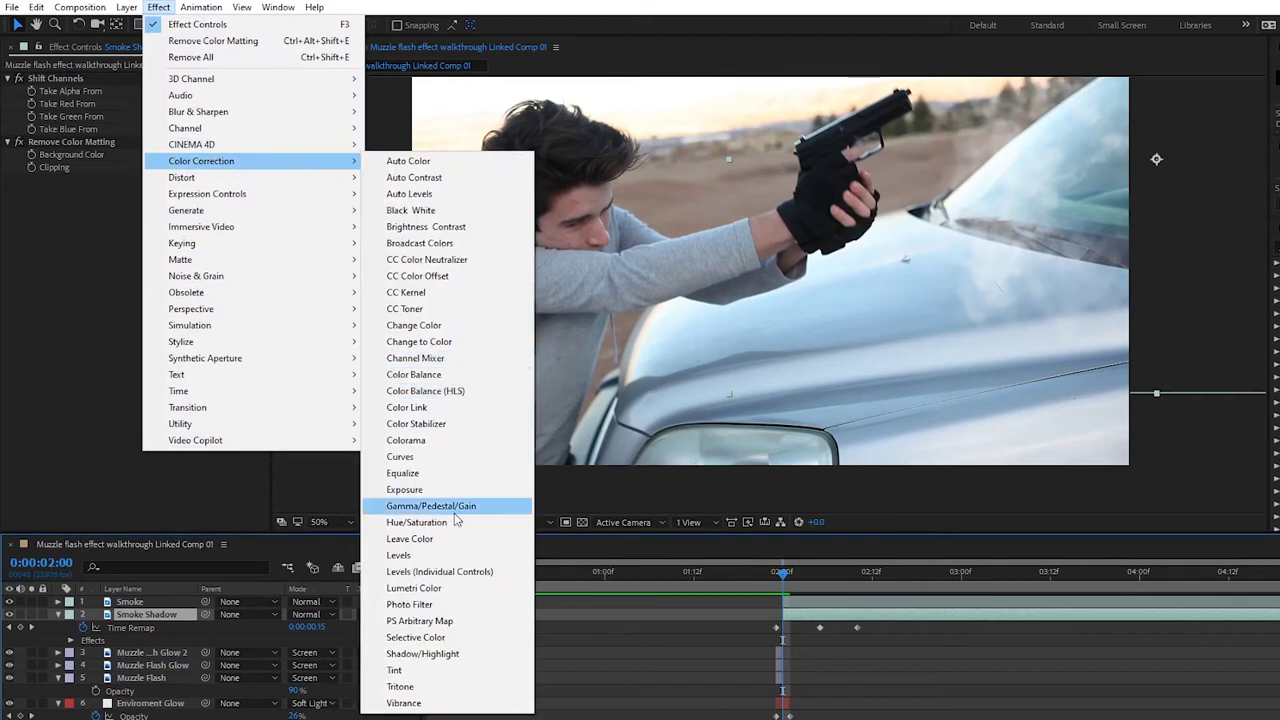
{"action": "left_click", "coordinate": [398, 670]}
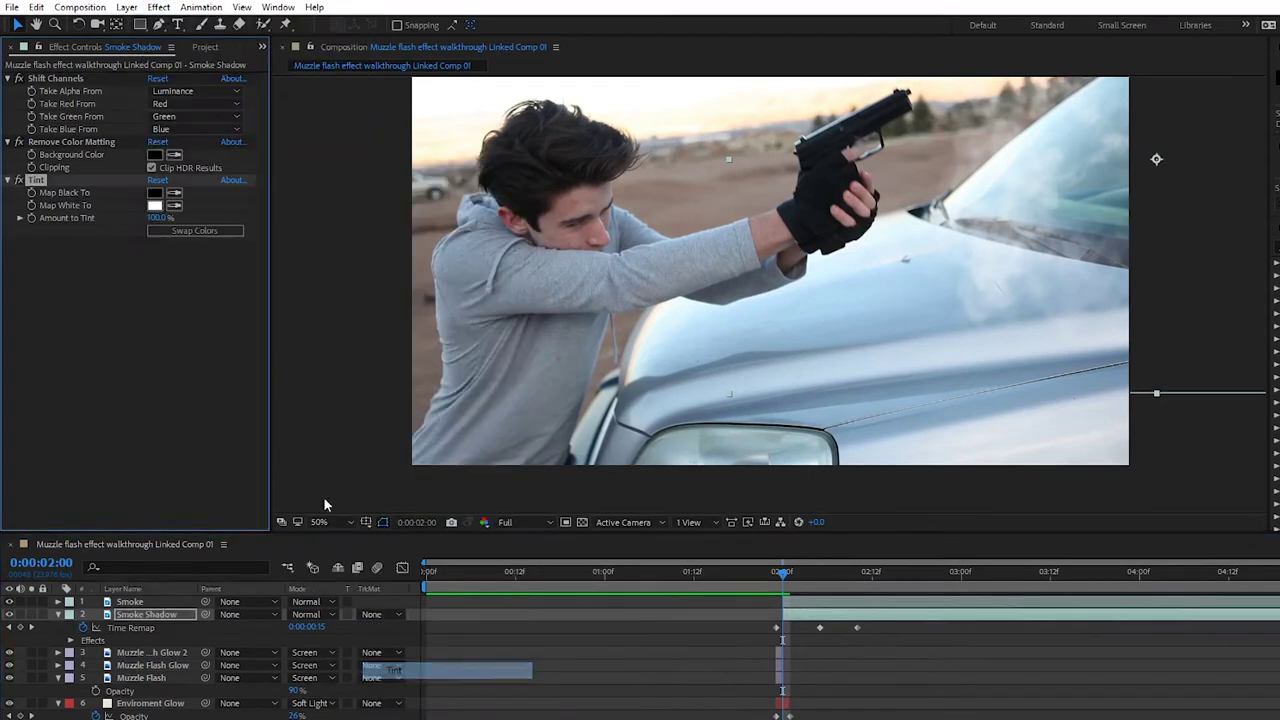
{"action": "left_click", "coordinate": [155, 206]}
{"action": "left_click_drag", "start_coordinate": [232, 300], "coordinate": [306, 482]}
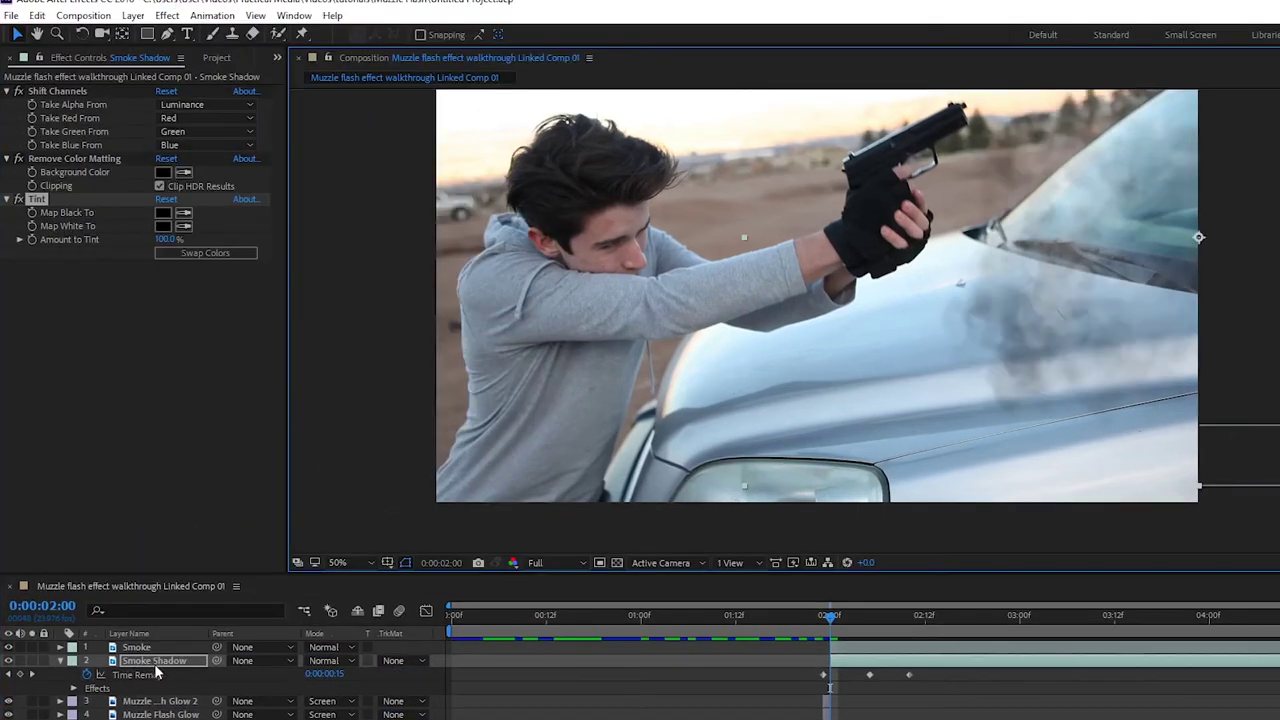
Step: Make Smoke Shadow a 3D layer, then adjust its orientation and position so it lies across the car's hood
{"action": "right_click", "coordinate": [158, 669]}
{"action": "left_click", "coordinate": [277, 138]}
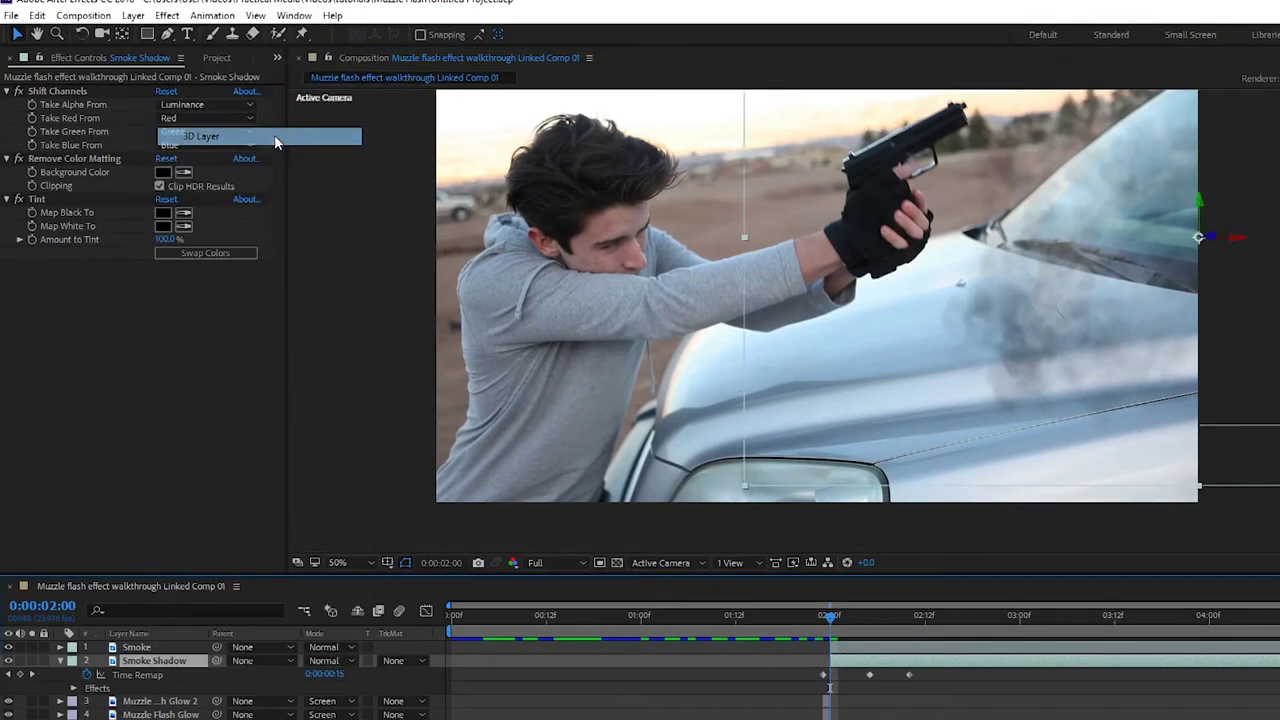
{"action": "key", "text": "r"}
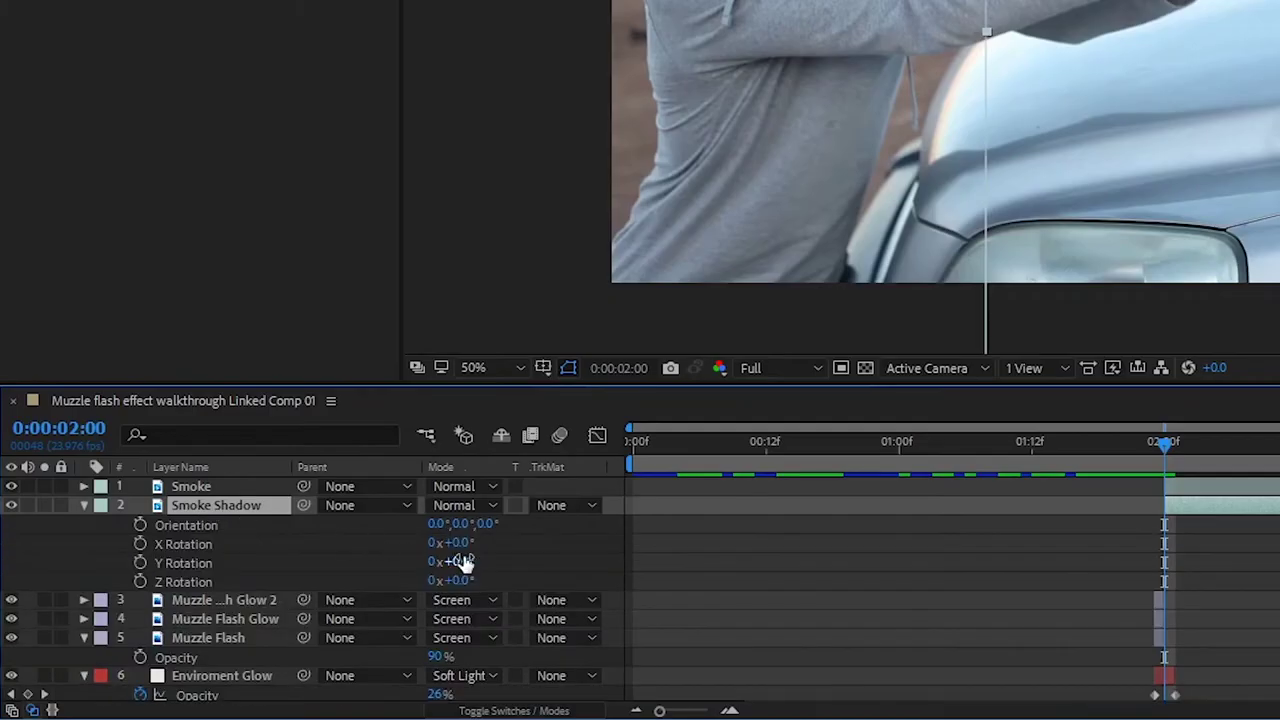
{"action": "left_click", "coordinate": [482, 526]}
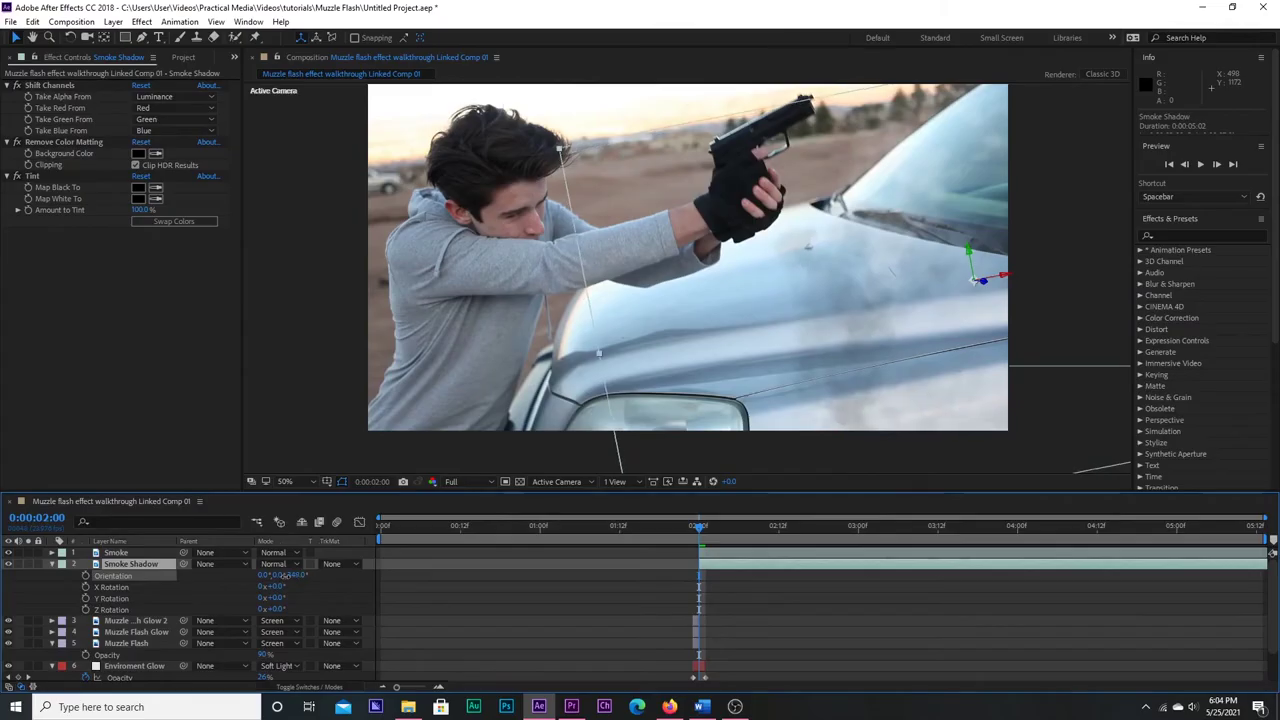
{"action": "left_click_drag", "start_coordinate": [286, 576], "coordinate": [214, 579]}
{"action": "mouse_move", "coordinate": [876, 347]}
{"action": "left_mouse_down"}
{"action": "mouse_move", "coordinate": [857, 368]}
{"action": "mouse_move", "coordinate": [869, 367]}
{"action": "left_mouse_up"}
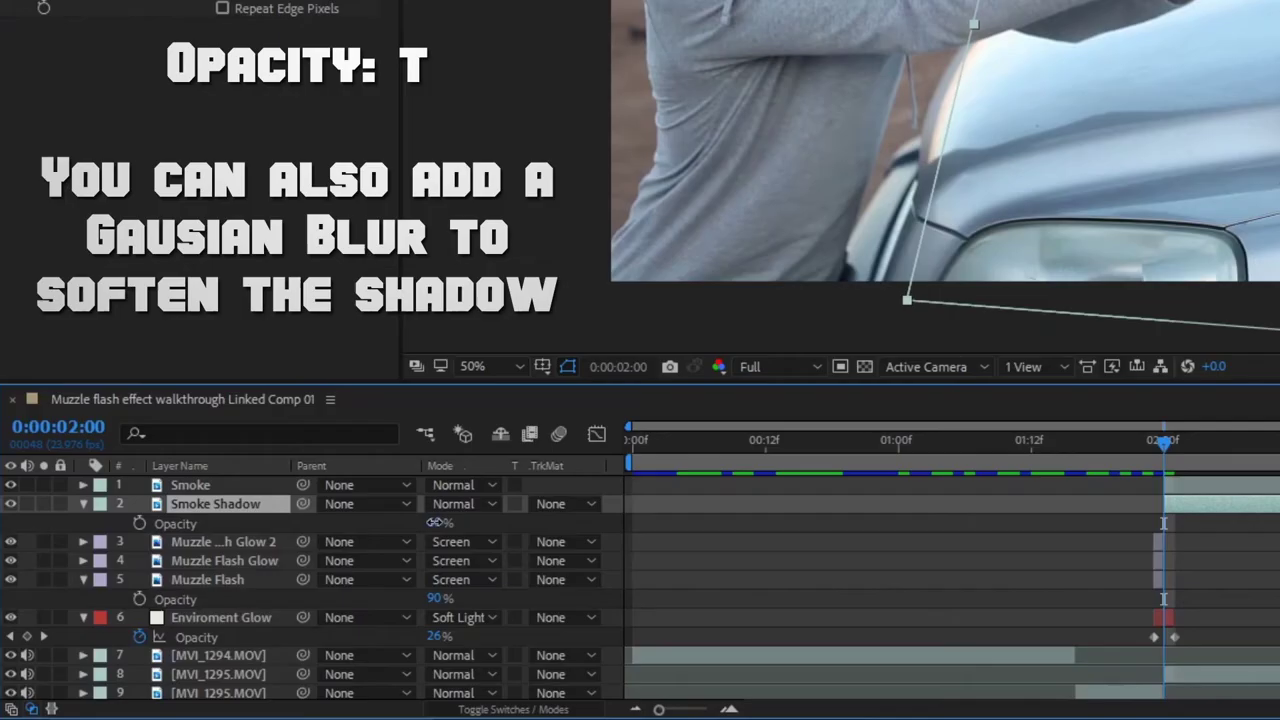
Step: Lower the Opacity of Smoke Shadow to 42% and of the Smoke layer to 86%
{"action": "left_click_drag", "start_coordinate": [434, 524], "coordinate": [414, 524]}
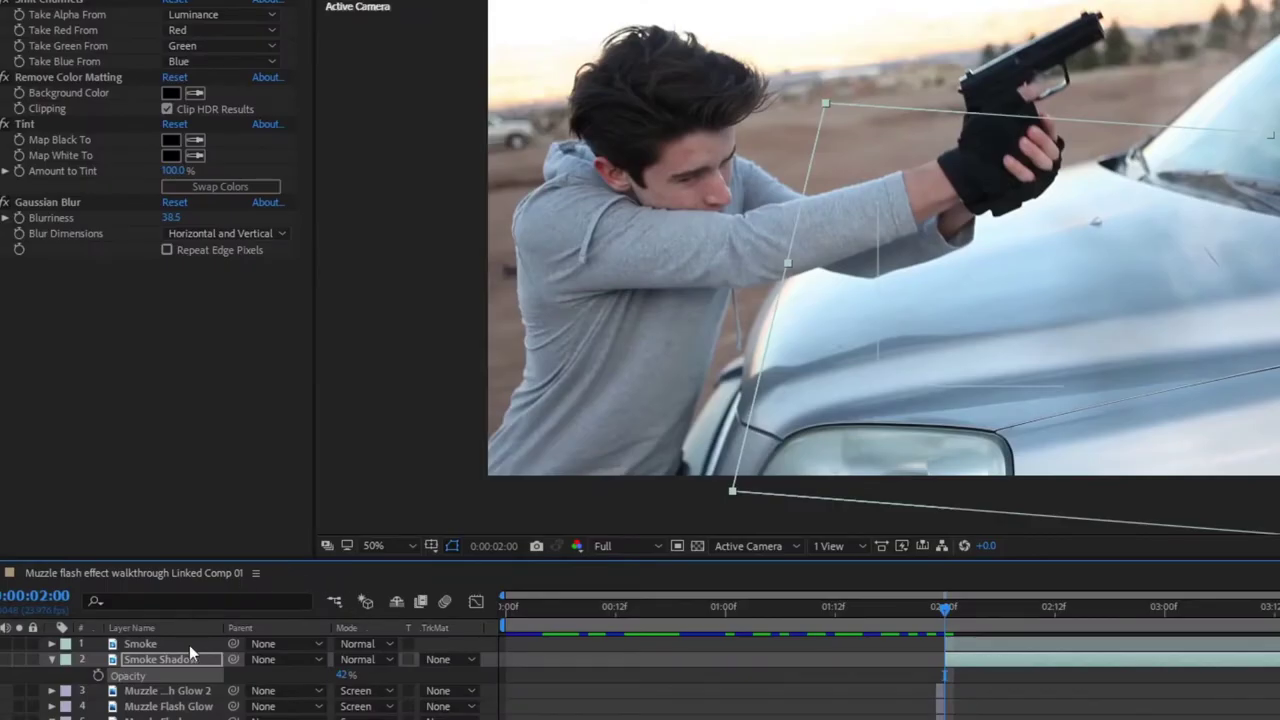
{"action": "left_click", "coordinate": [189, 645]}
{"action": "key", "text": "t"}
{"action": "left_click_drag", "start_coordinate": [343, 659], "coordinate": [237, 650]}
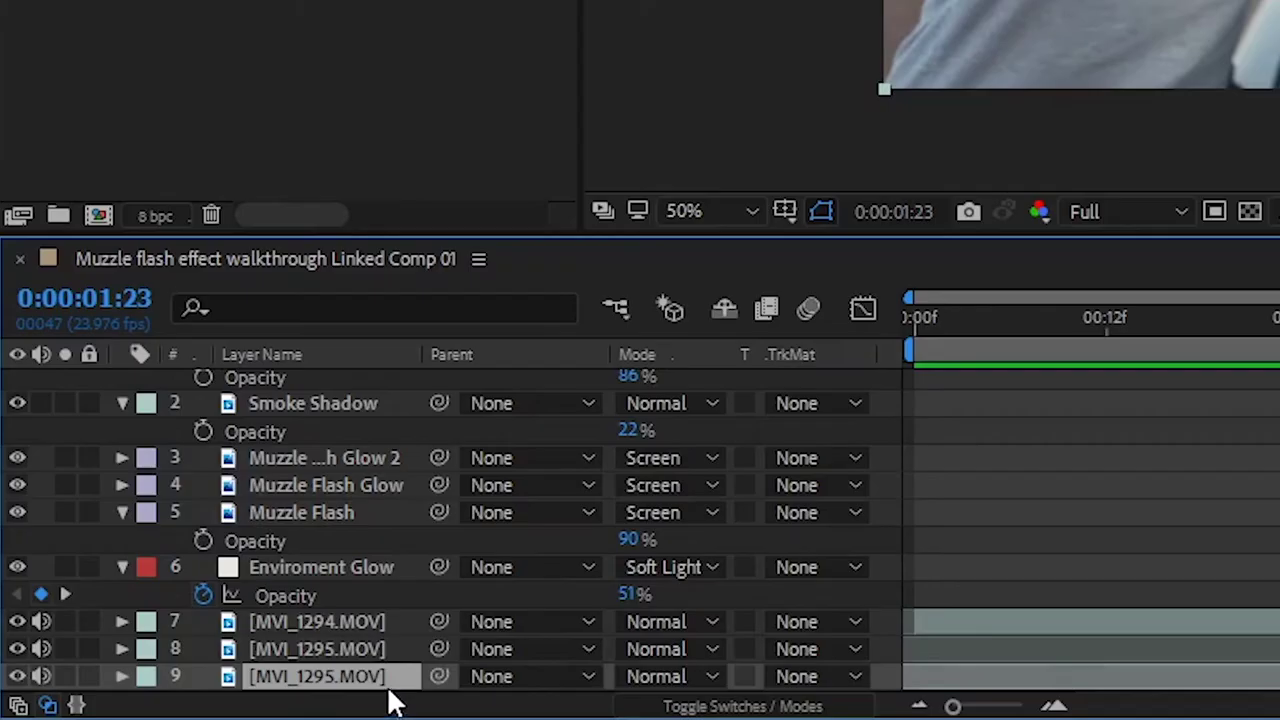
Step: Trim the start of the duplicated MVI_1295.MOV layer to 0:00:01:23 and mask the outline of the gun's slide with the Pen tool
{"action": "scroll", "coordinate": [360, 600], "scroll_direction": "down", "scroll_amount": 1}
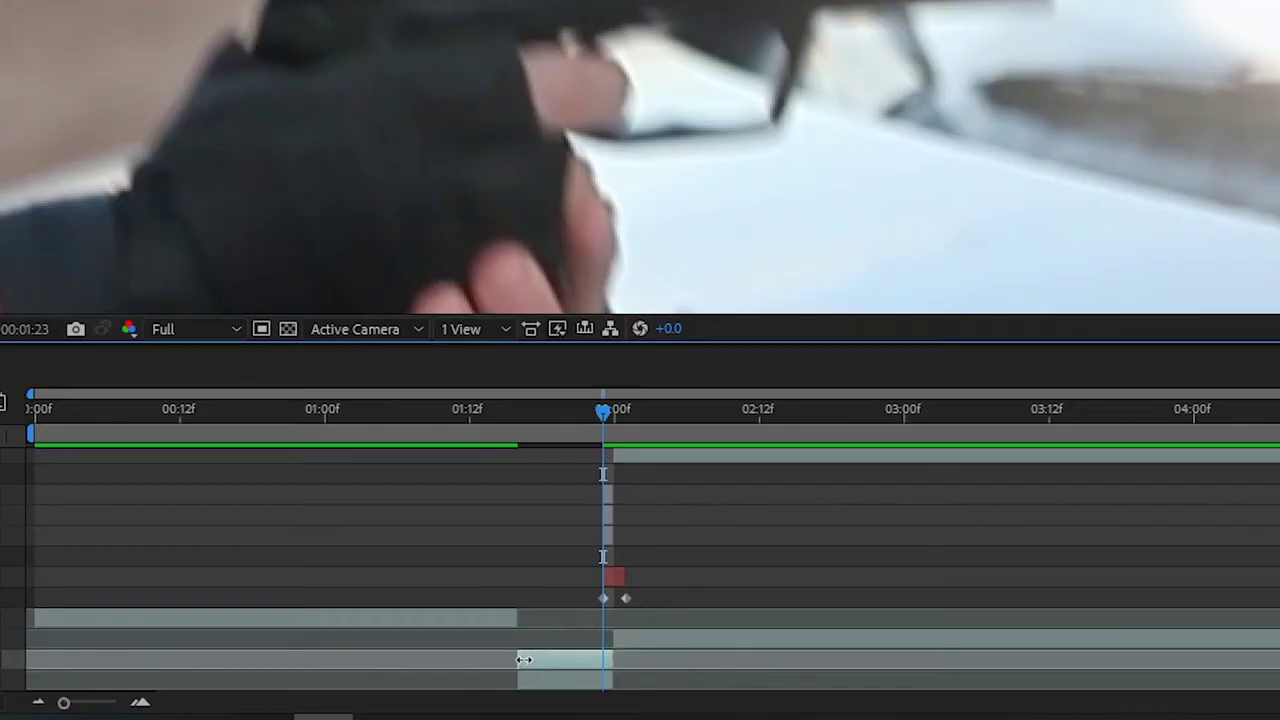
{"action": "left_click_drag", "start_coordinate": [523, 660], "coordinate": [608, 666]}
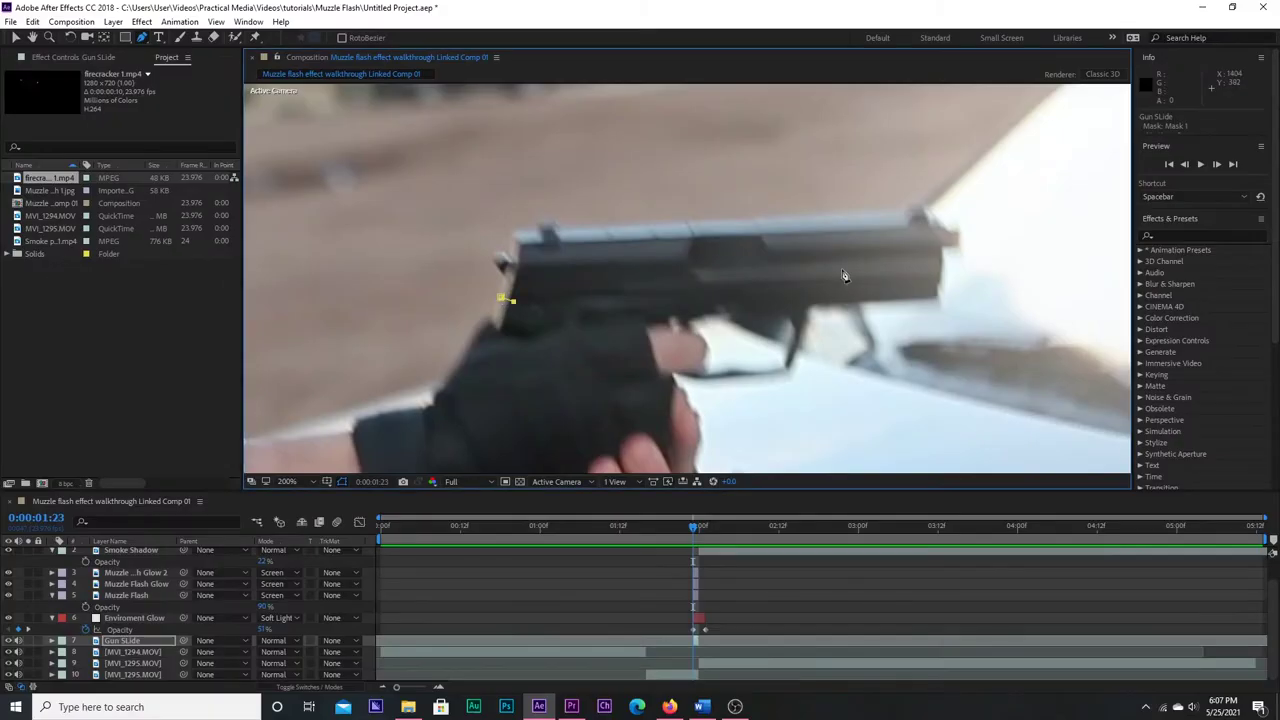
{"action": "left_click", "coordinate": [938, 272]}
{"action": "mouse_move", "coordinate": [938, 235]}
{"action": "left_mouse_down"}
{"action": "mouse_move", "coordinate": [922, 205]}
{"action": "mouse_move", "coordinate": [935, 226]}
{"action": "left_mouse_up"}
{"action": "left_click", "coordinate": [923, 204]}
{"action": "left_click", "coordinate": [909, 204]}
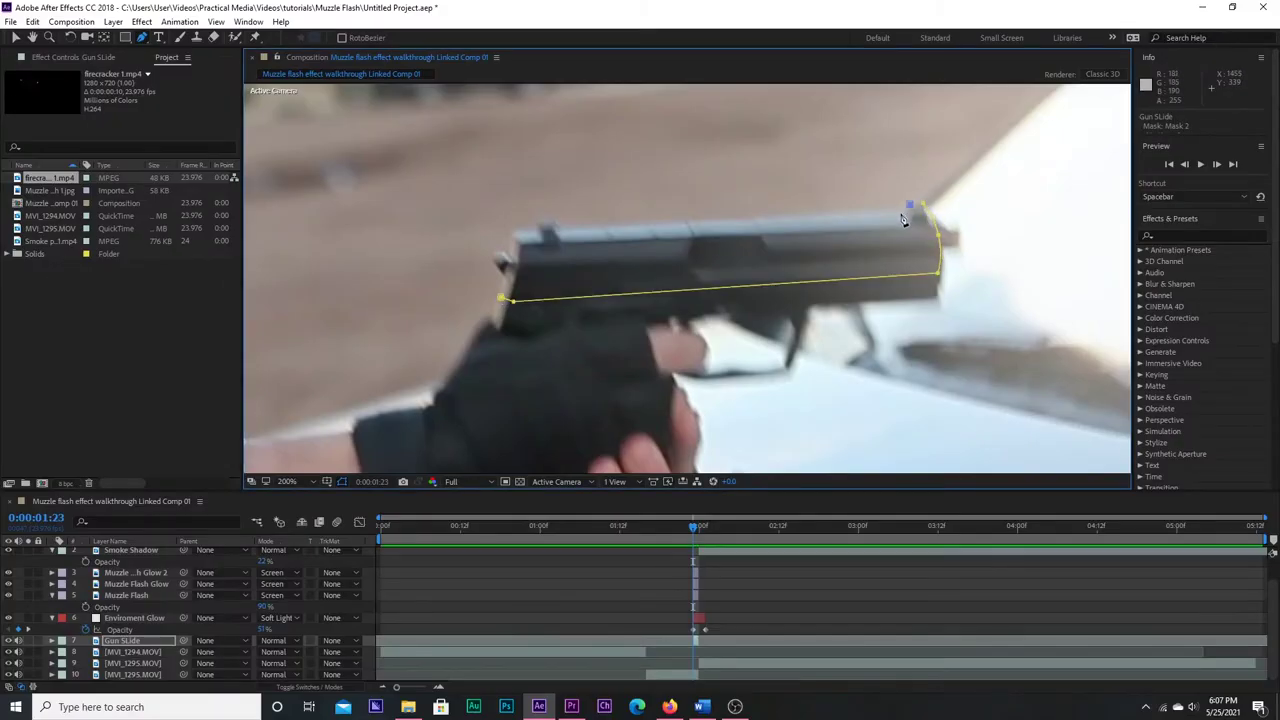
{"action": "key", "text": "ctrl+z"}
{"action": "left_click", "coordinate": [499, 263]}
{"action": "left_click", "coordinate": [500, 273]}
{"action": "left_click", "coordinate": [501, 297]}
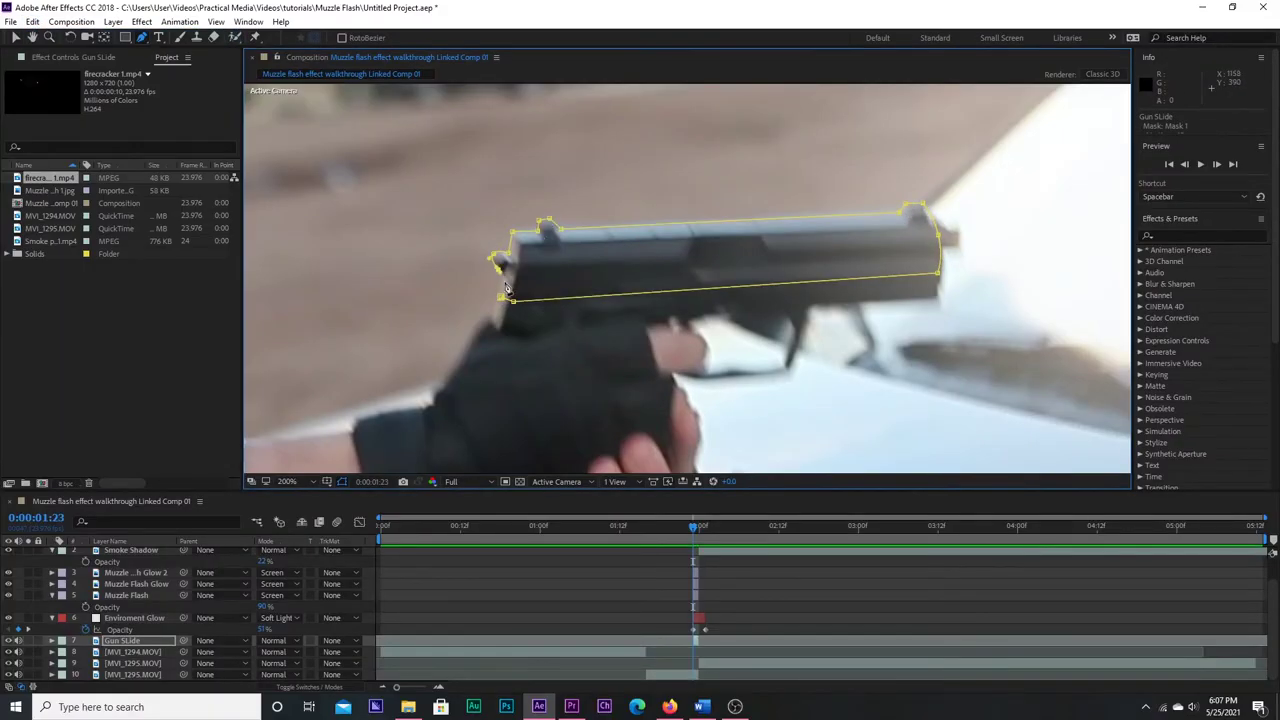
Step: Set the slide mask's feather to 5 pixels and shift the masked slide backward along the gun
{"action": "key", "text": "f"}
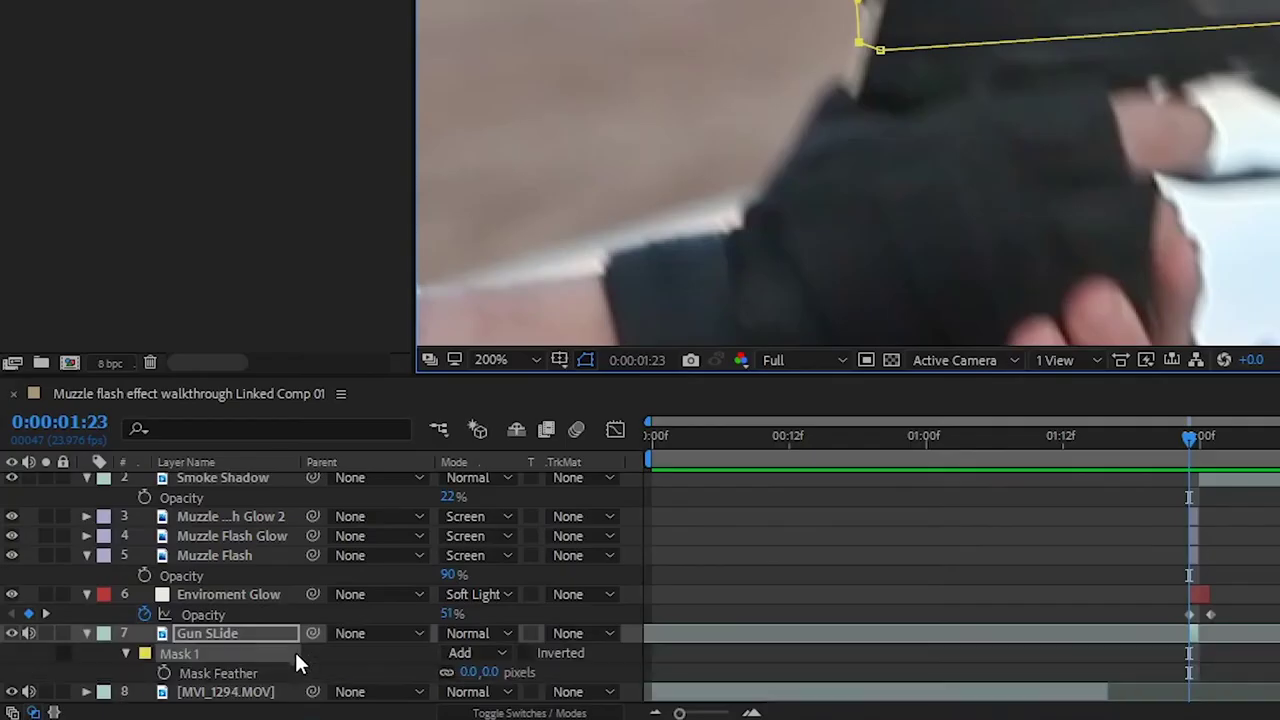
{"action": "left_click", "coordinate": [464, 672]}
{"action": "type", "text": "5"}
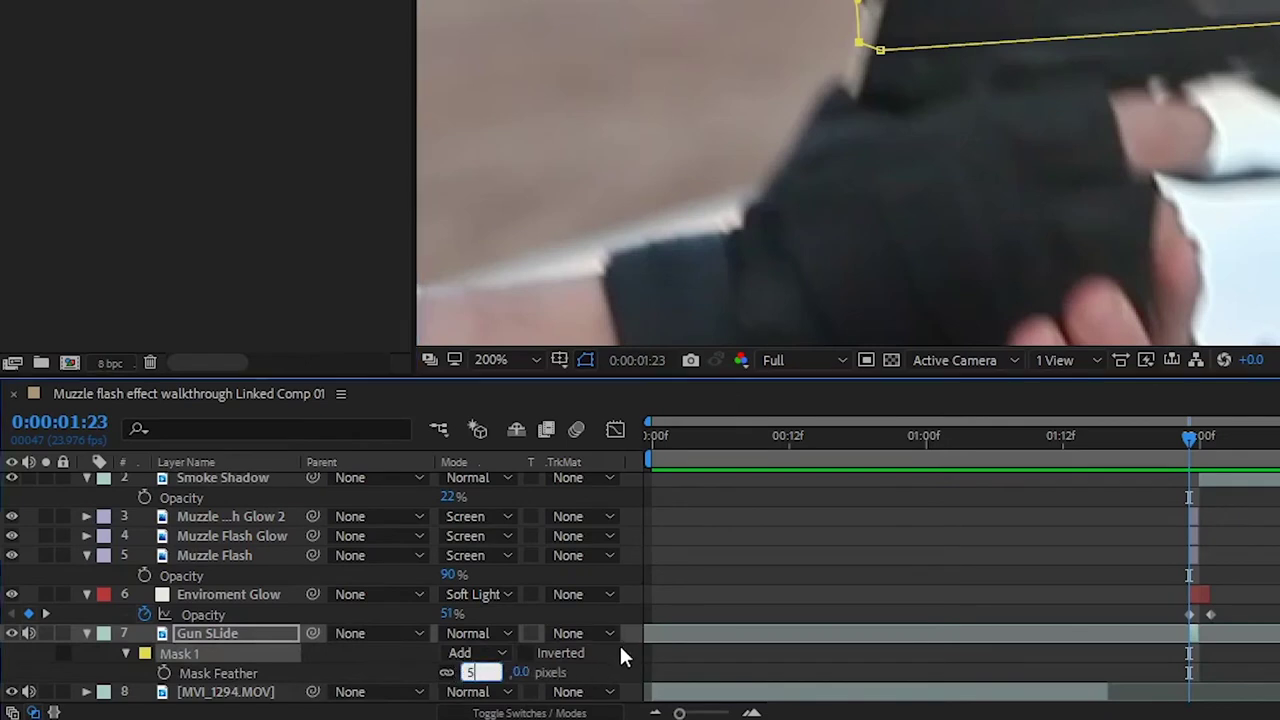
{"action": "key", "text": "Return"}
{"action": "left_click_drag", "start_coordinate": [783, 263], "coordinate": [632, 265]}
Step: Apply Directional Blur to the gun slide layer with Direction -86° and Blur Length 27
{"action": "left_click", "coordinate": [141, 21]}
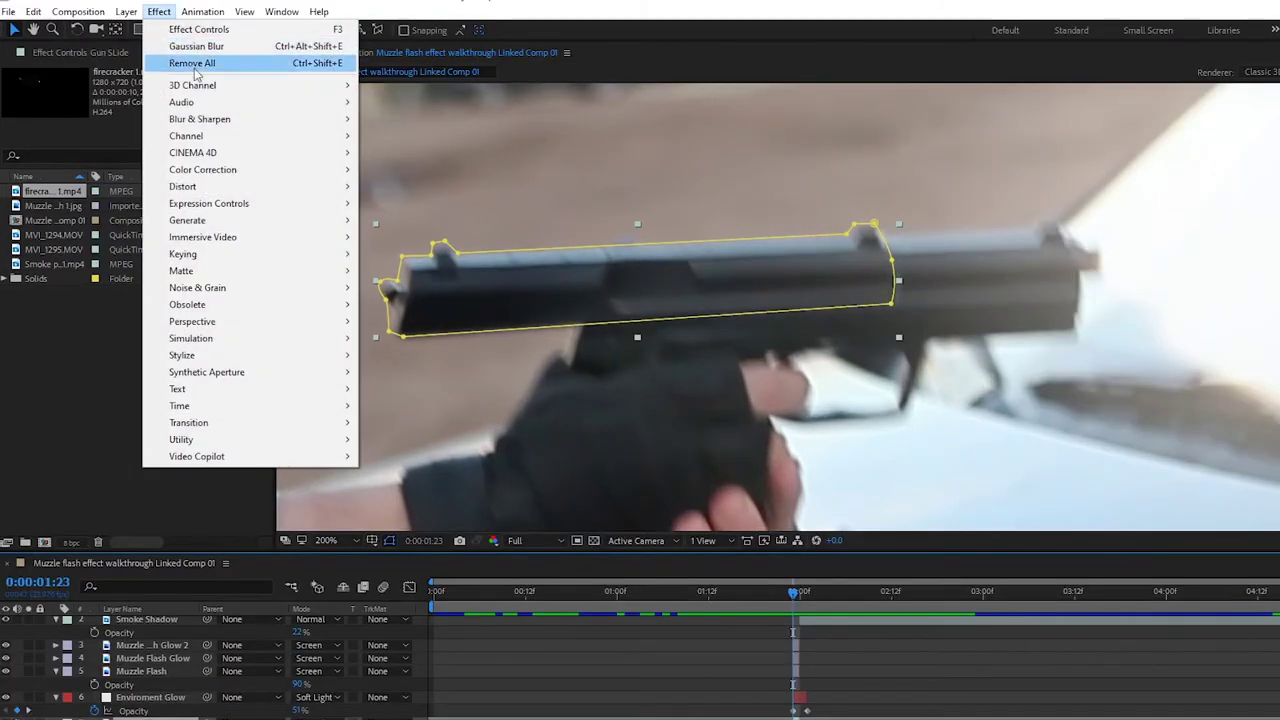
{"action": "mouse_move", "coordinate": [189, 115]}
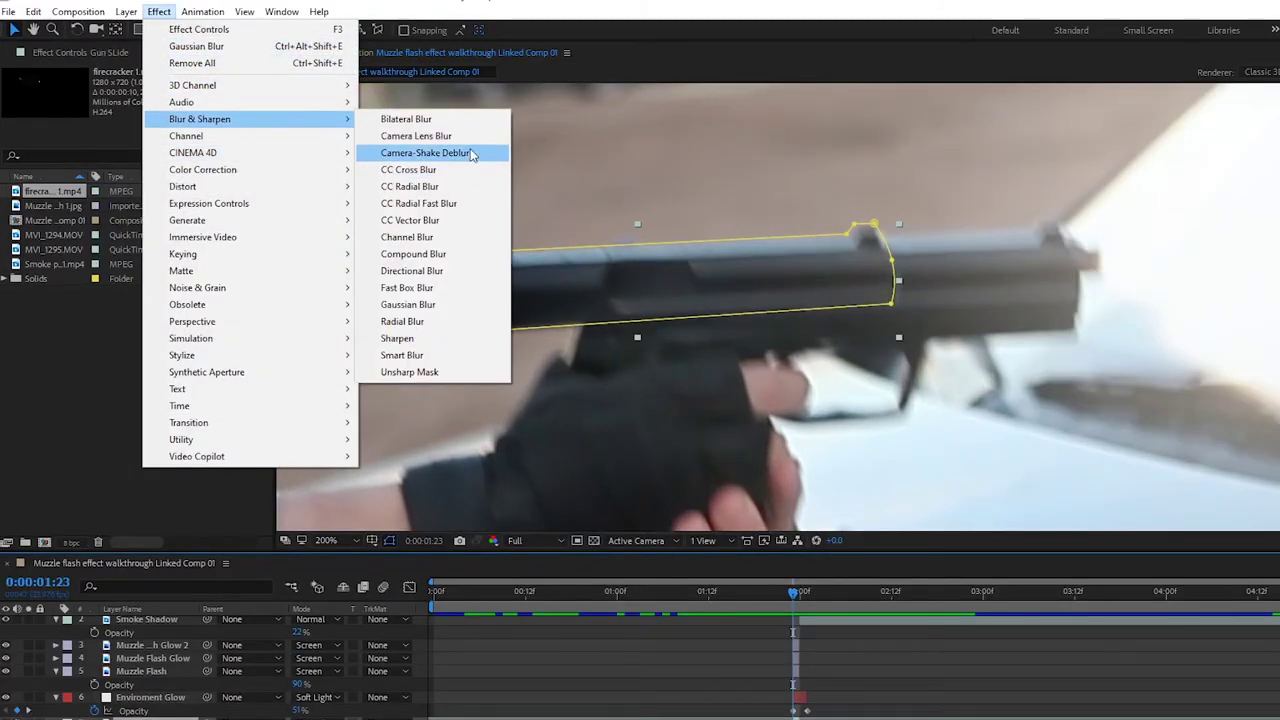
{"action": "left_click", "coordinate": [445, 271]}
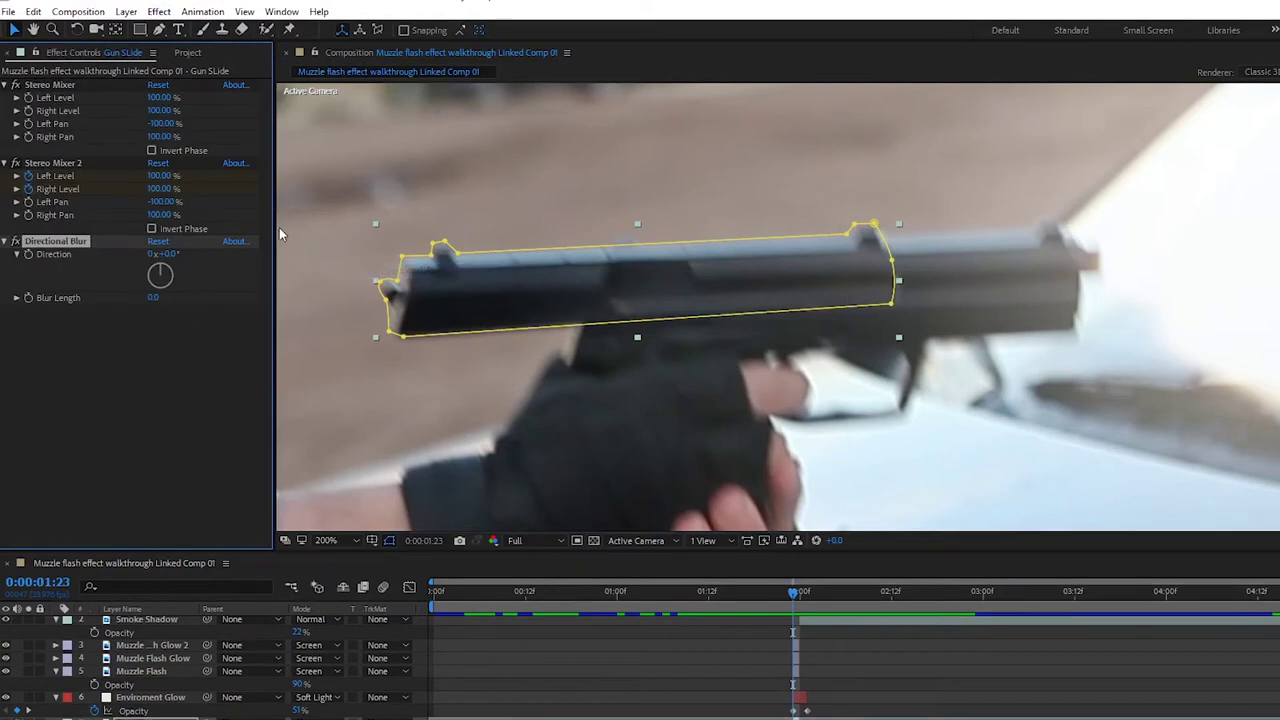
{"action": "left_click_drag", "start_coordinate": [151, 279], "coordinate": [148, 283]}
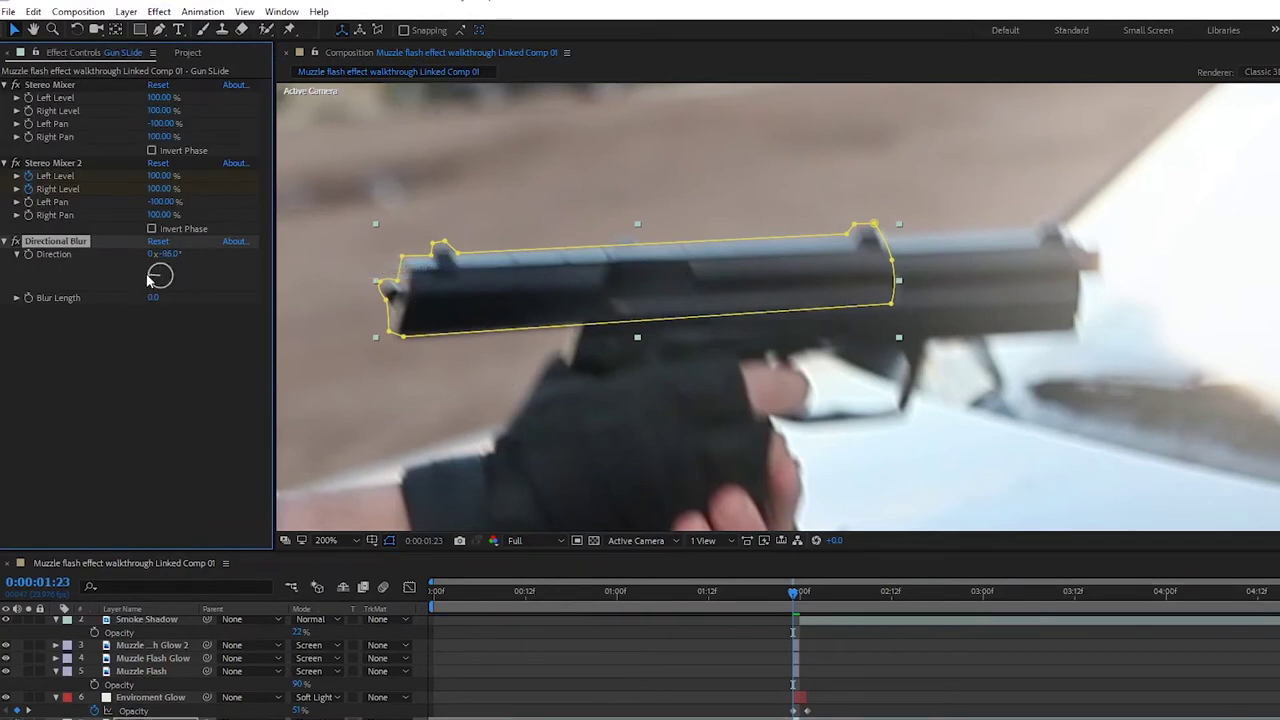
{"action": "left_click_drag", "start_coordinate": [153, 297], "coordinate": [297, 298]}
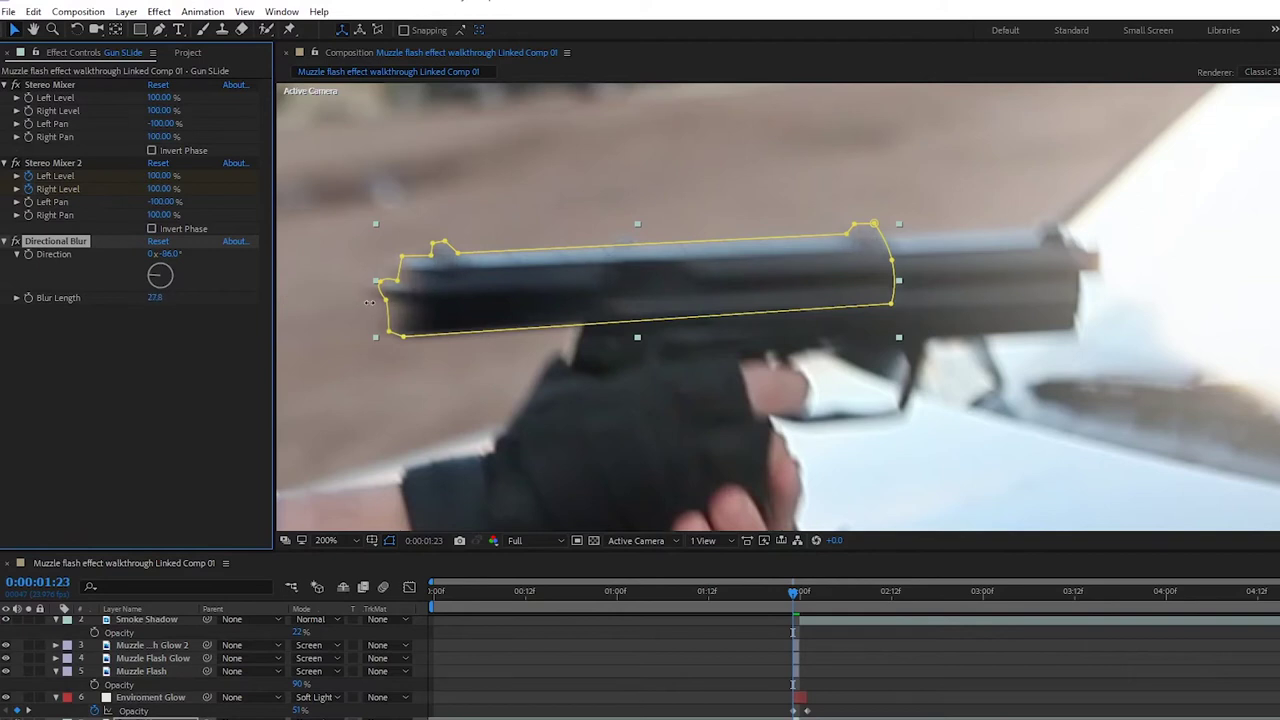
{"action": "left_click", "coordinate": [580, 666]}
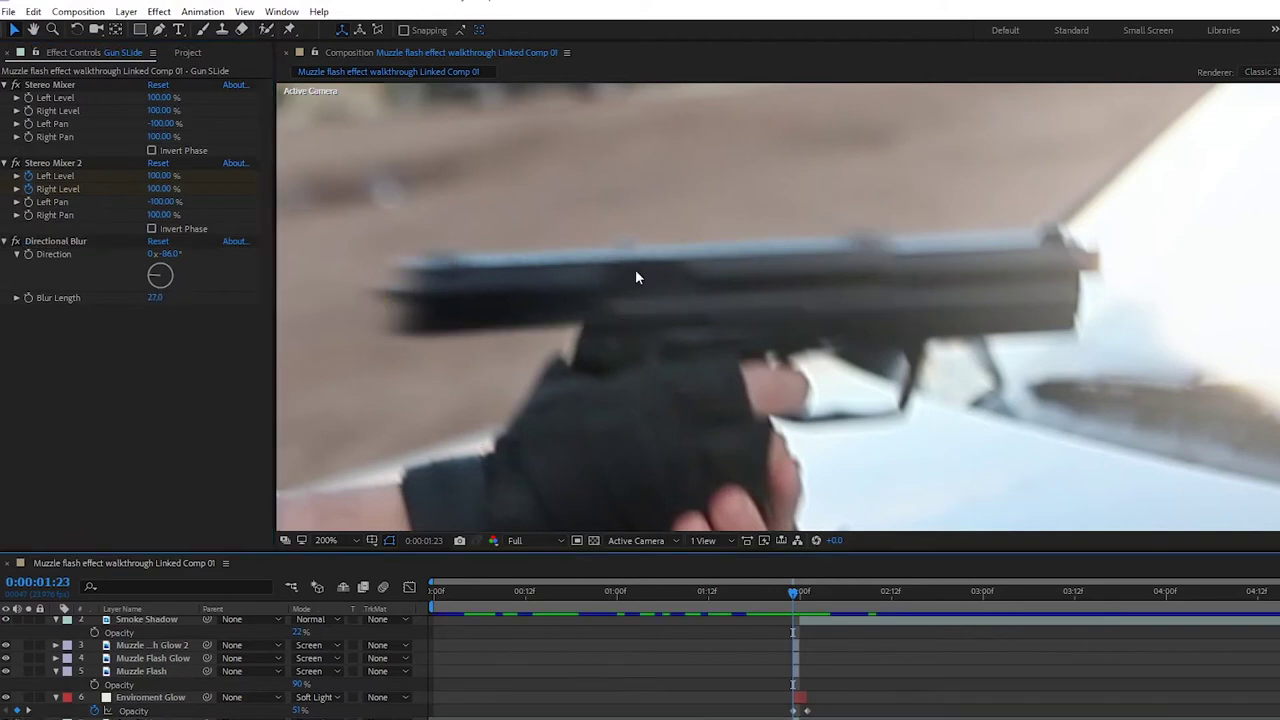
Step: Add an adjustment layer above the Smoke layer and apply Video Copilot's Heat Distortion effect to it
{"action": "left_click", "coordinate": [364, 671]}
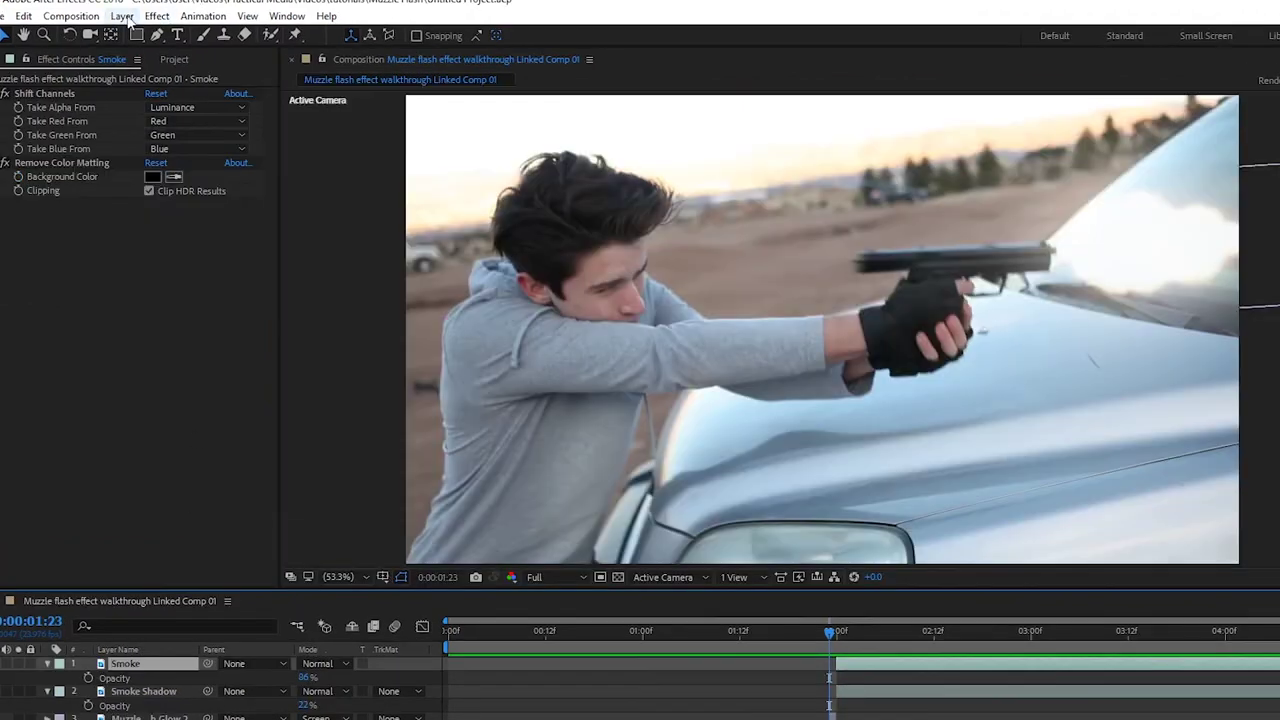
{"action": "left_click", "coordinate": [121, 15]}
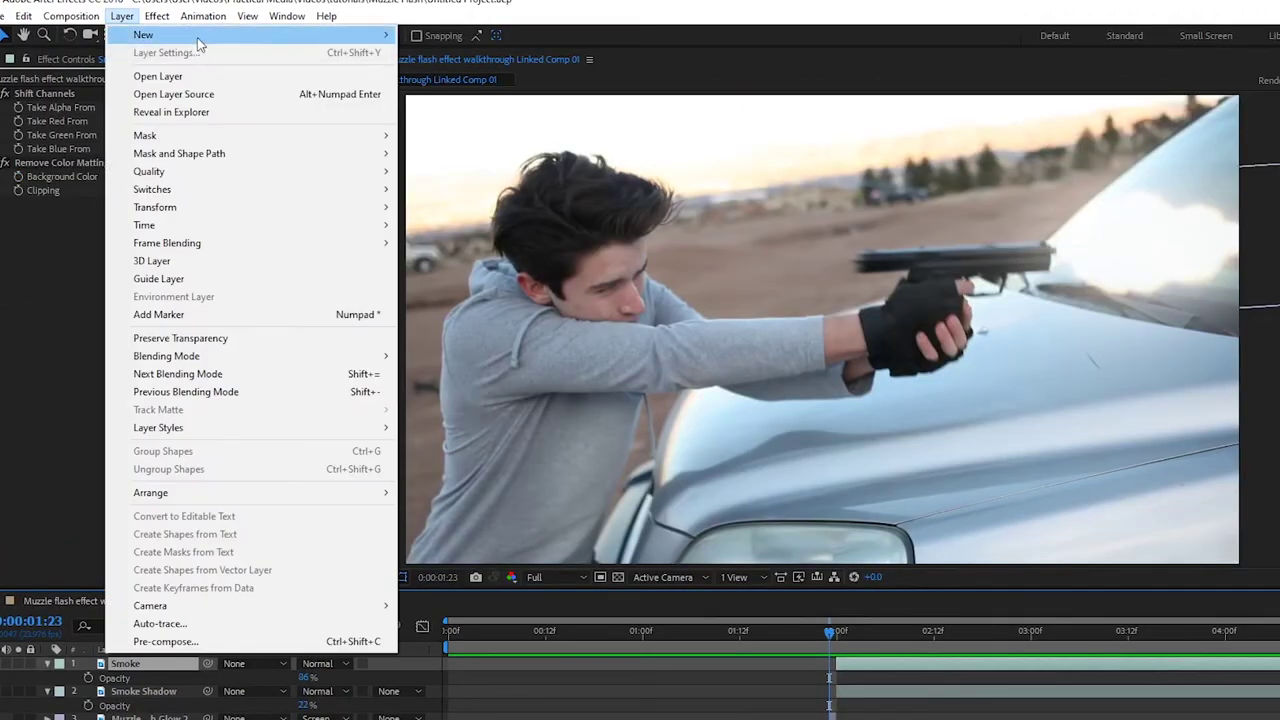
{"action": "mouse_move", "coordinate": [198, 38]}
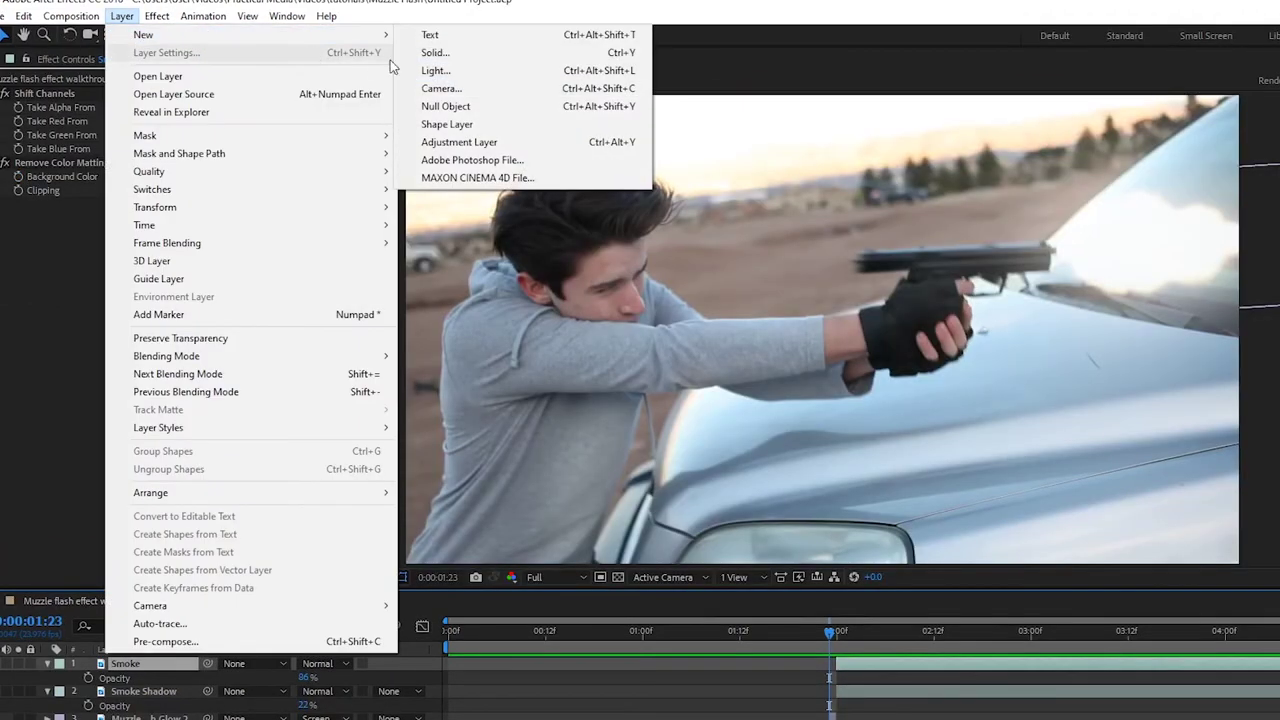
{"action": "left_click", "coordinate": [545, 143]}
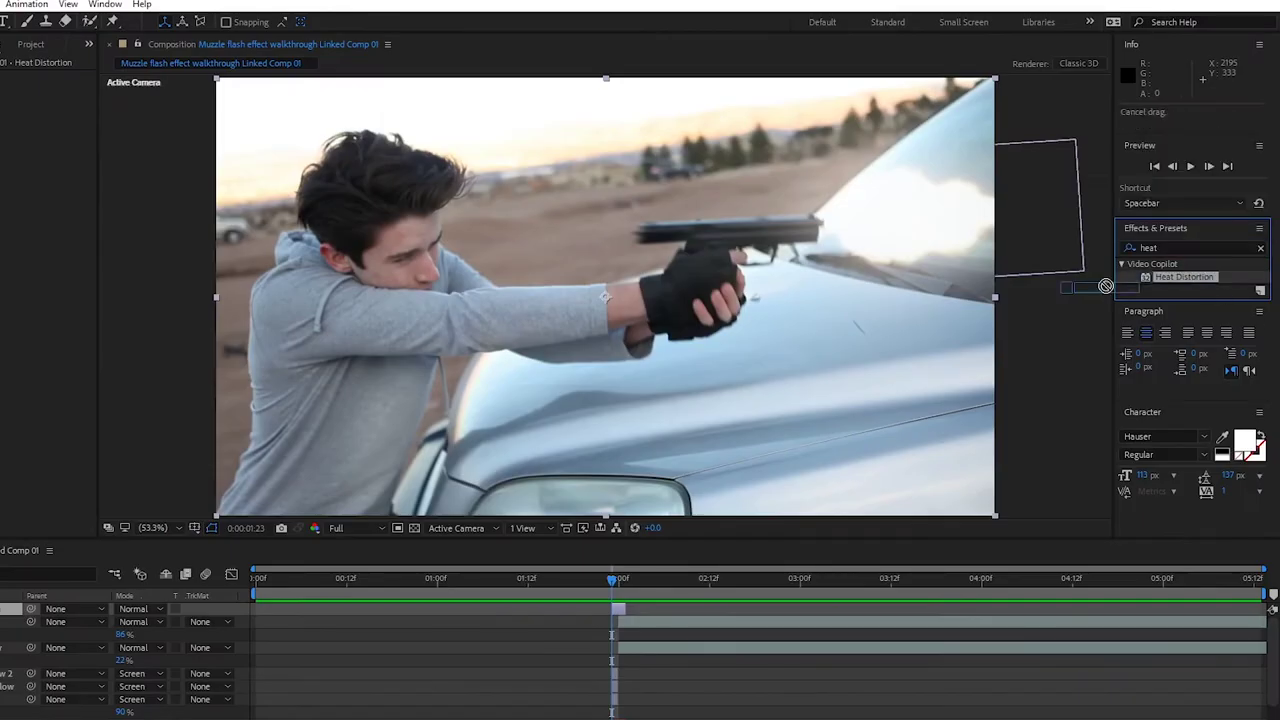
{"action": "left_click_drag", "start_coordinate": [1183, 277], "coordinate": [584, 611]}
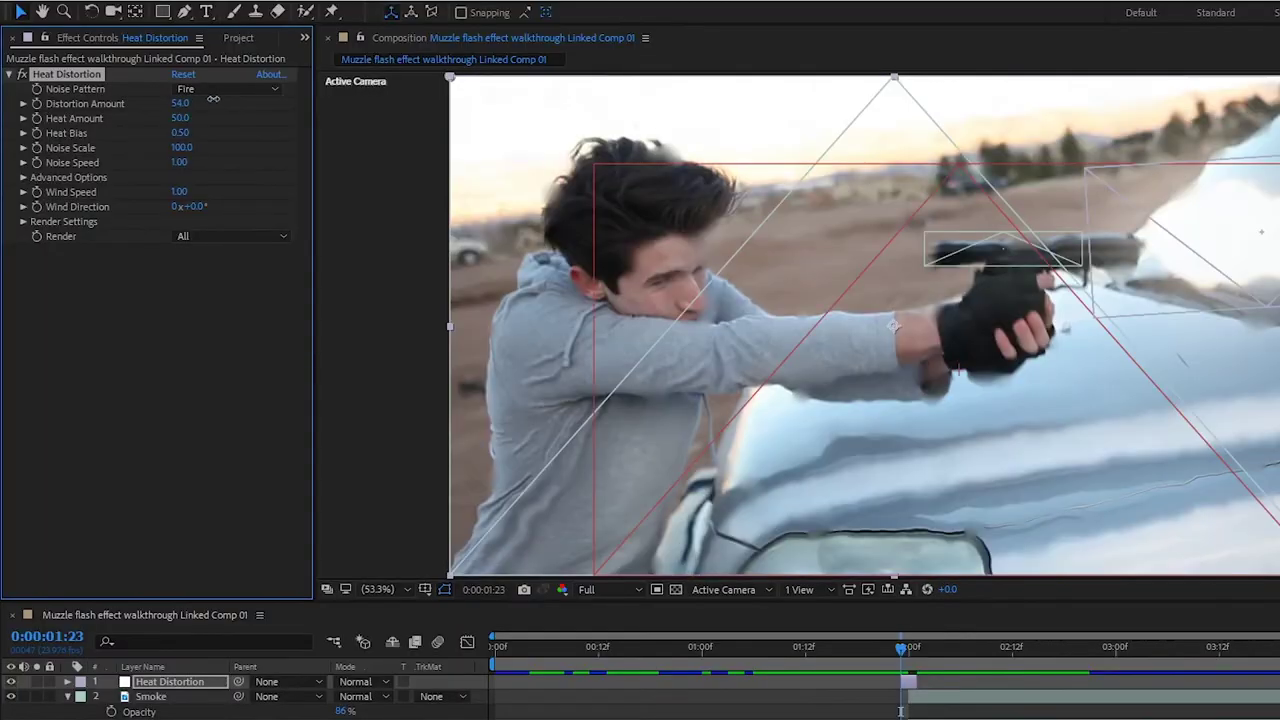
Step: Set Heat Distortion's Distortion Amount to 16 and Noise Scale to 81, and limit it with an elliptical mask in front of the muzzle
{"action": "left_click_drag", "start_coordinate": [213, 98], "coordinate": [141, 103]}
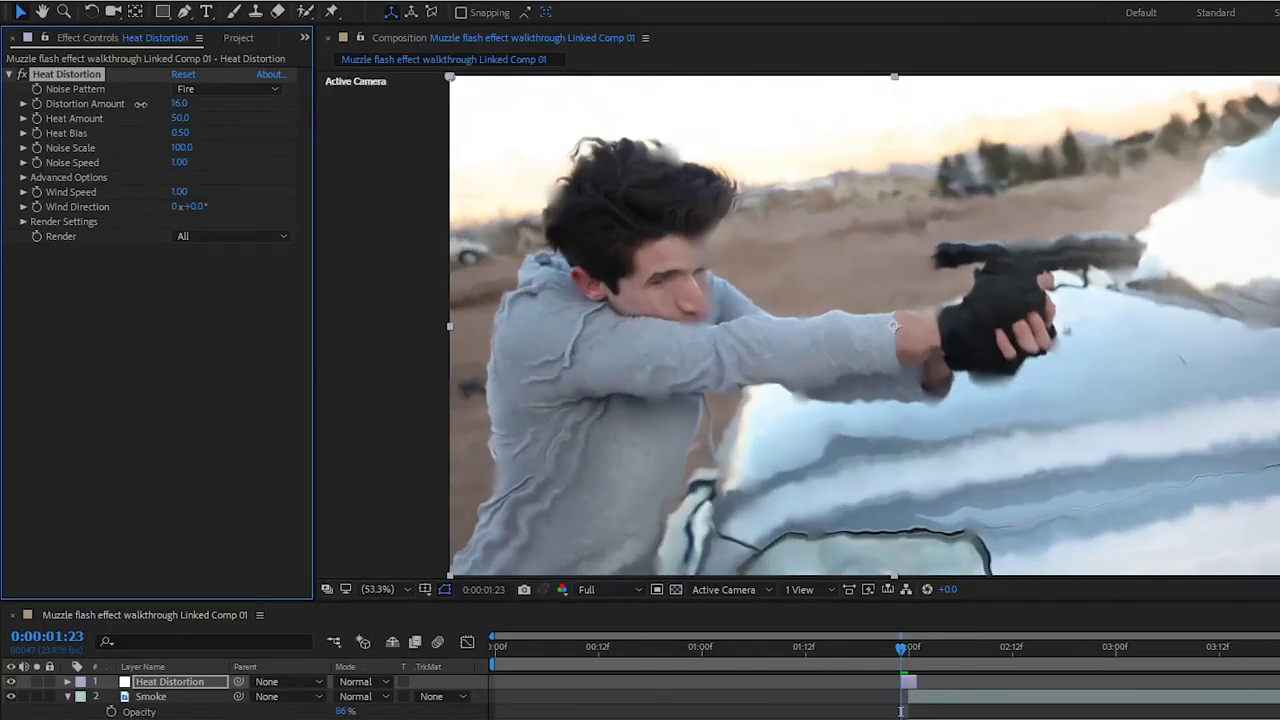
{"action": "left_click_drag", "start_coordinate": [792, 111], "coordinate": [1168, 336]}
{"action": "left_click_drag", "start_coordinate": [511, 503], "coordinate": [608, 503]}
{"action": "left_click_drag", "start_coordinate": [380, 553], "coordinate": [514, 553]}
{"action": "left_click_drag", "start_coordinate": [514, 553], "coordinate": [692, 553]}
{"action": "left_click_drag", "start_coordinate": [1262, 553], "coordinate": [1244, 553]}
{"action": "left_click_drag", "start_coordinate": [1244, 553], "coordinate": [710, 553]}
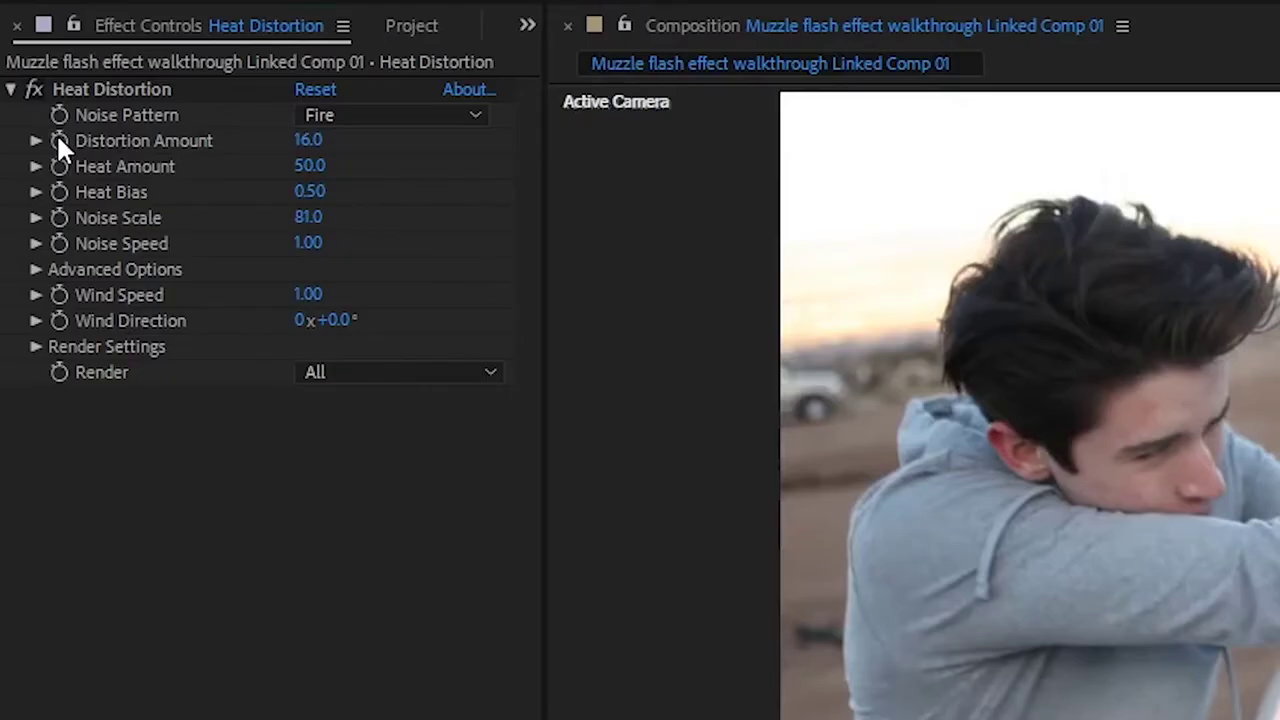
Step: Keyframe the Distortion Amount at 16 and advance two frames for the next keyframe
{"action": "left_click", "coordinate": [1143, 306]}
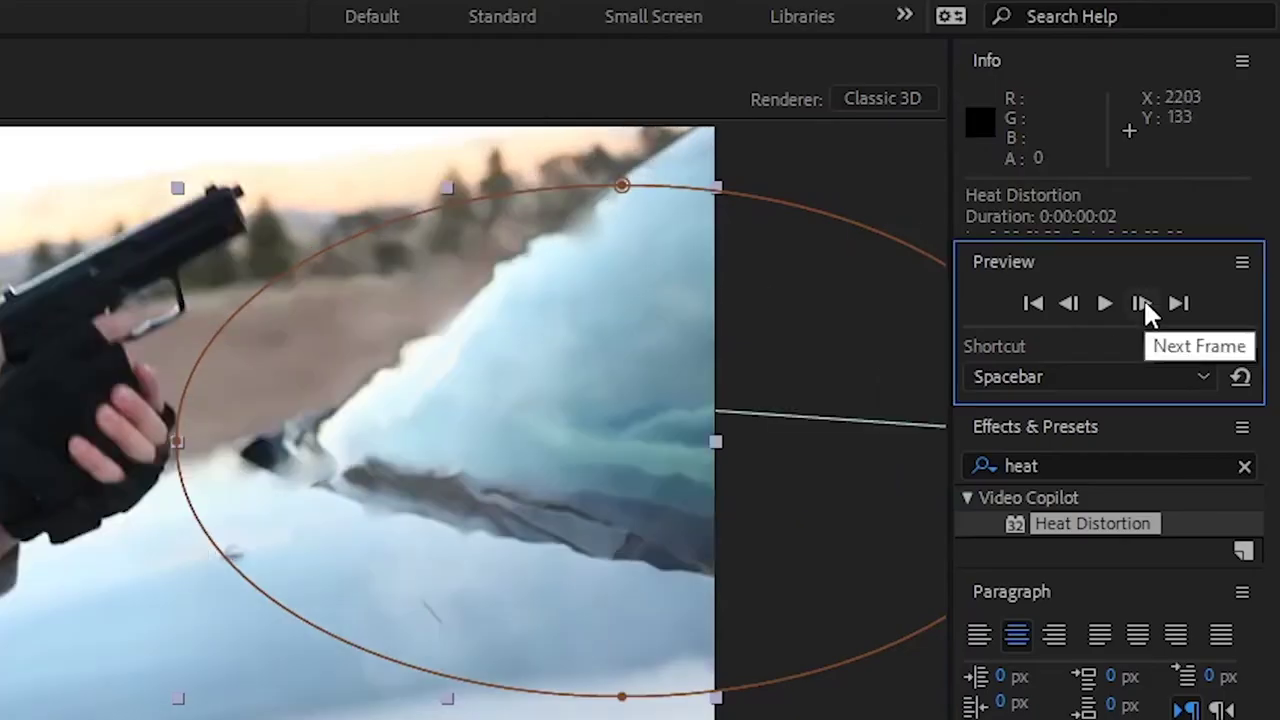
{"action": "left_click", "coordinate": [1147, 309]}
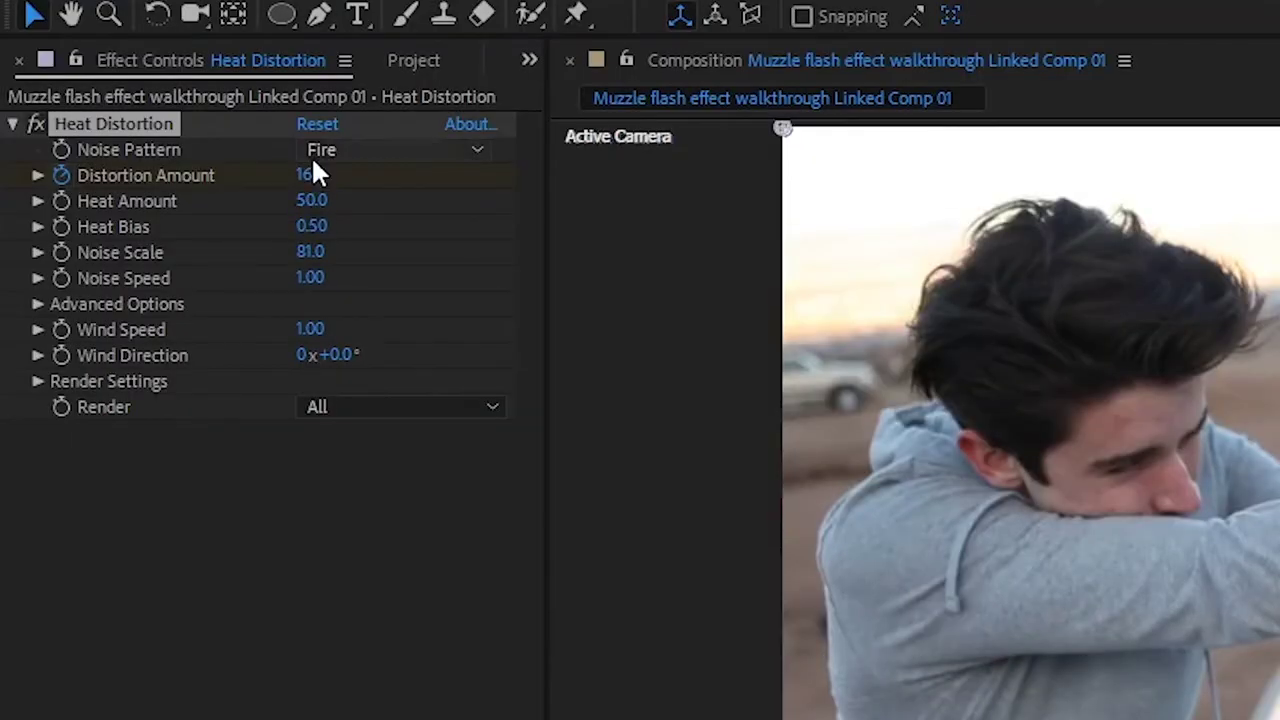